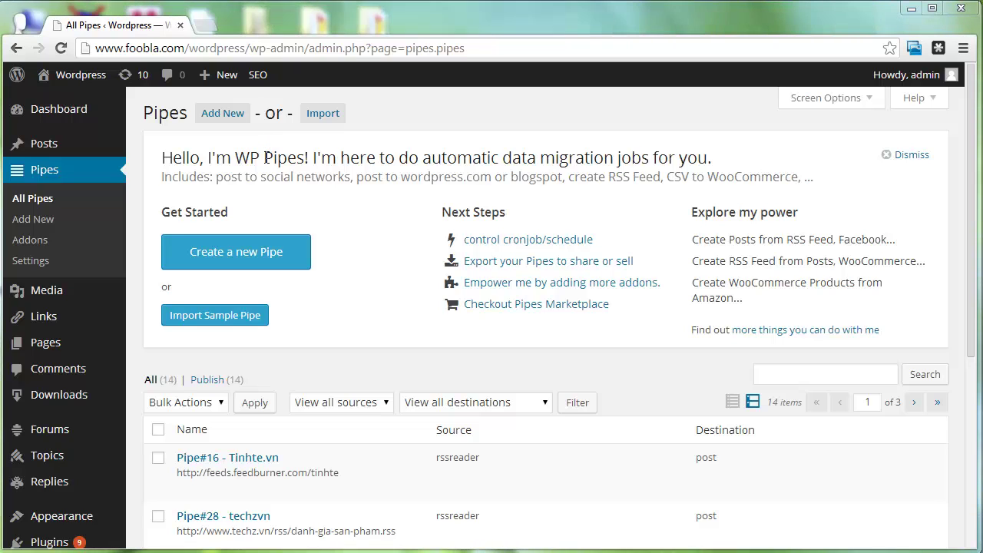
Step: Create a new pipe, and copy the link address of the Social feed from techcrunch.com/rssfeeds/ in a new browser tab
{"action": "left_click", "coordinate": [239, 248]}
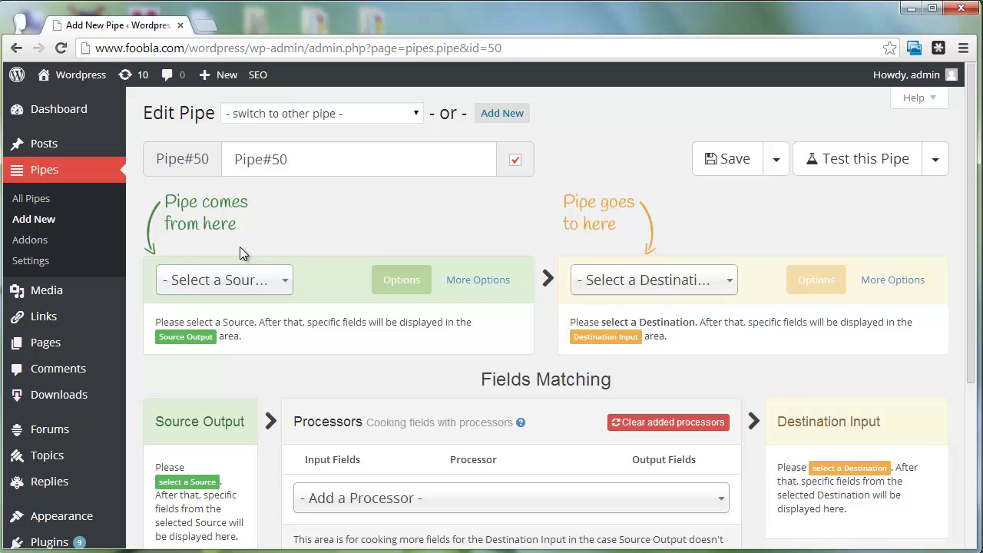
{"action": "left_click", "coordinate": [203, 25]}
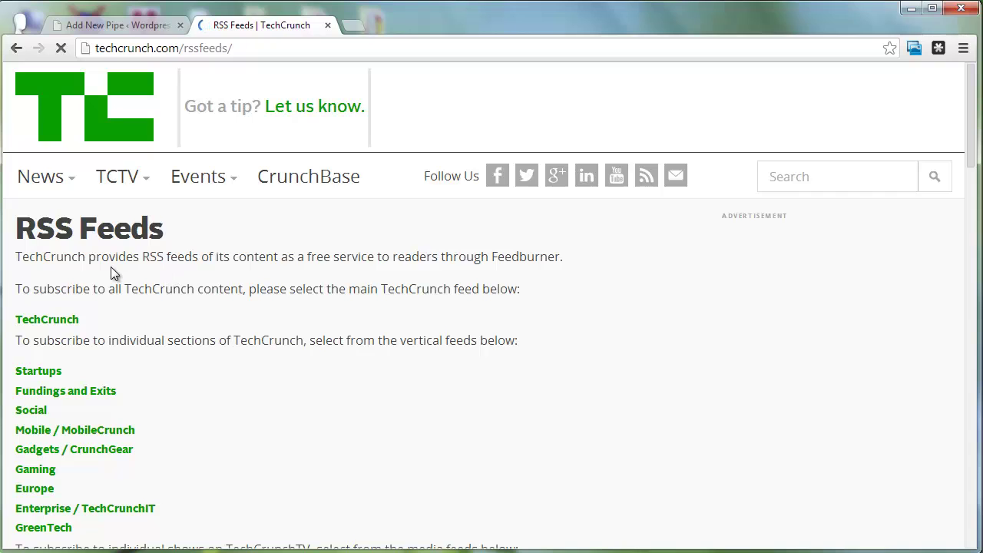
{"action": "scroll", "coordinate": [110, 266], "scroll_direction": "down", "scroll_amount": 2}
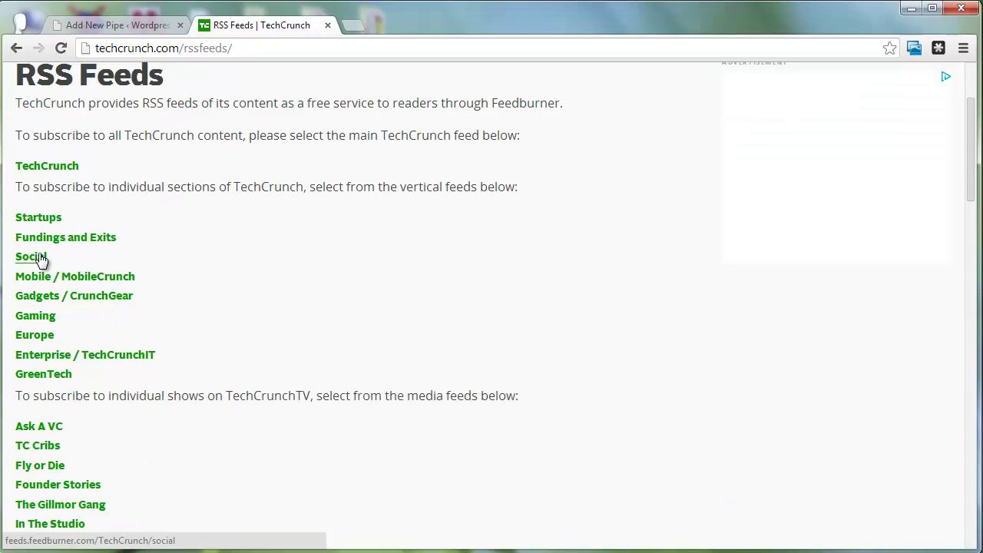
{"action": "right_click", "coordinate": [42, 261]}
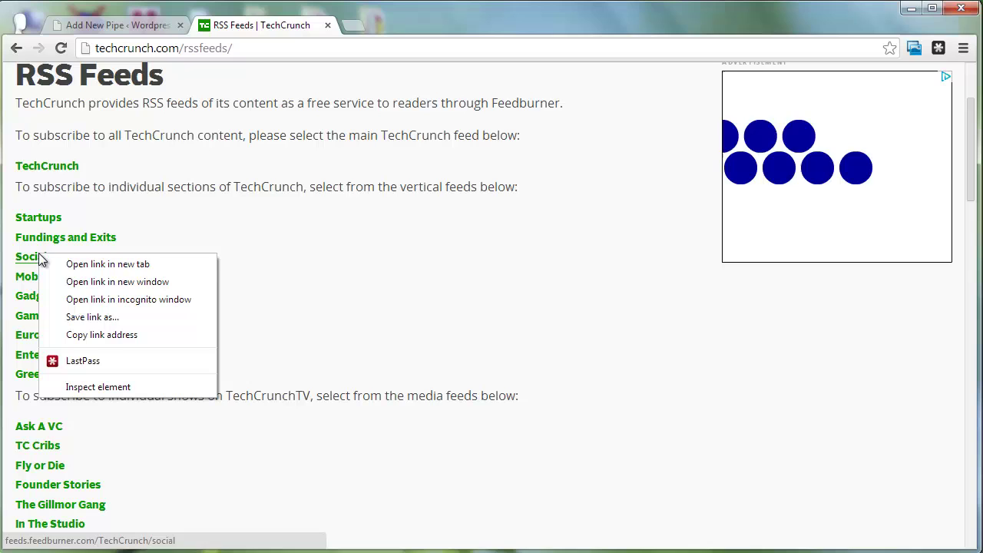
{"action": "left_click", "coordinate": [93, 337]}
Step: Return to the new pipe in WordPress and name it "Get news from techcrunch"
{"action": "left_click", "coordinate": [103, 27]}
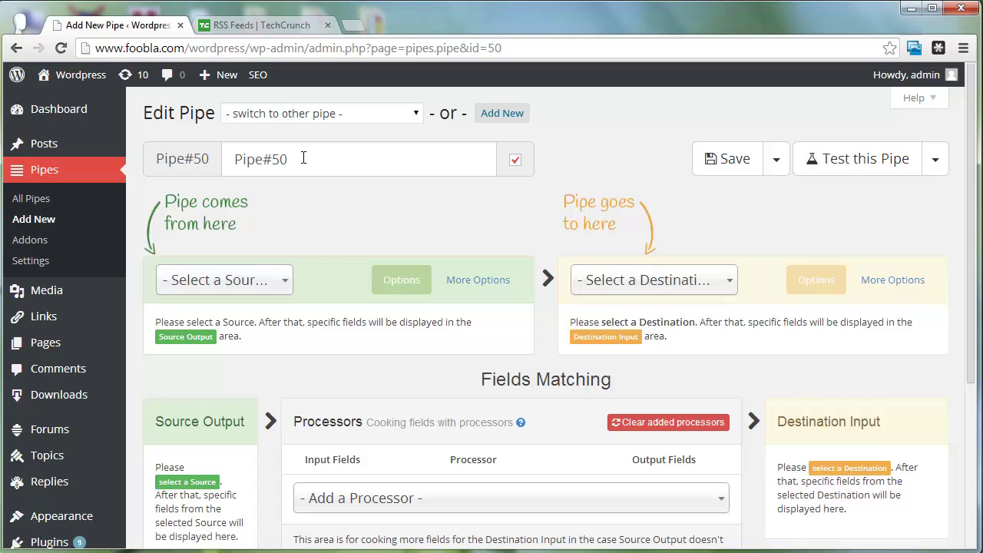
{"action": "left_click_drag", "start_coordinate": [303, 158], "coordinate": [190, 154]}
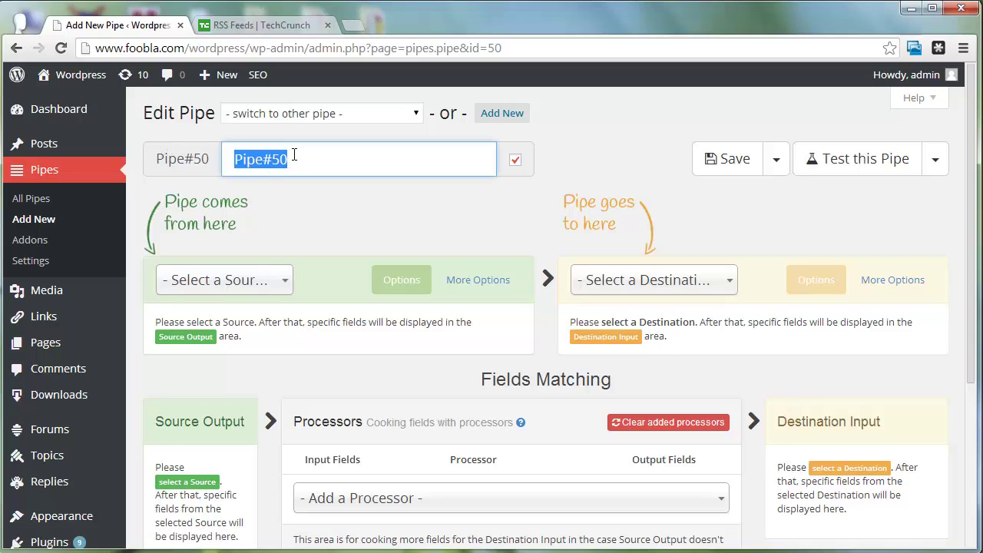
{"action": "type", "text": "Get "}
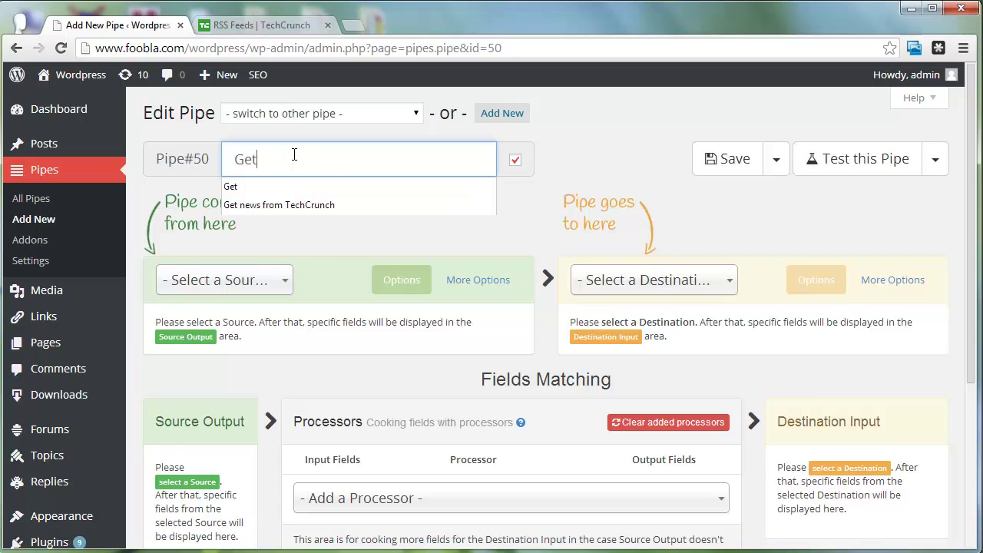
{"action": "type", "text": "news f"}
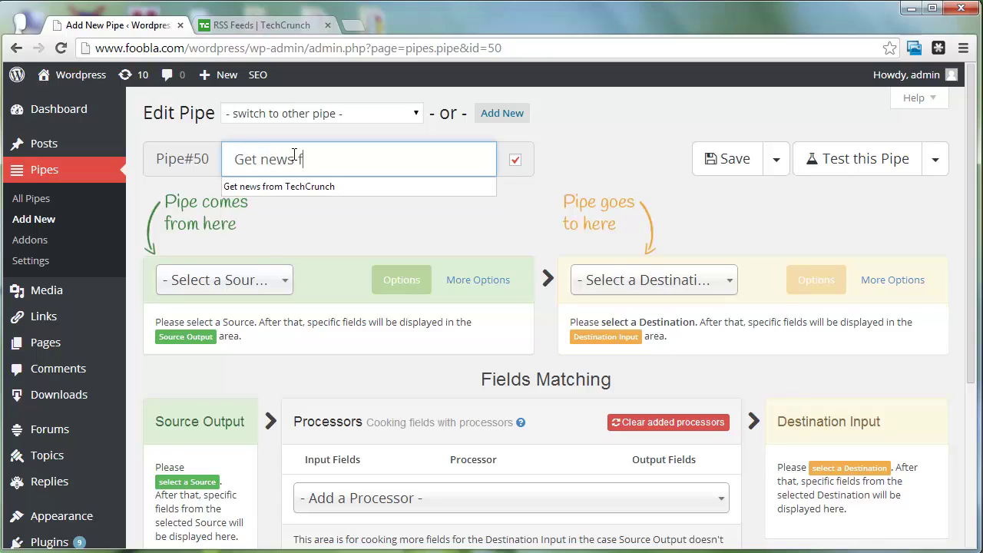
{"action": "type", "text": "rom techcrunch"}
{"action": "key", "text": "Tab"}
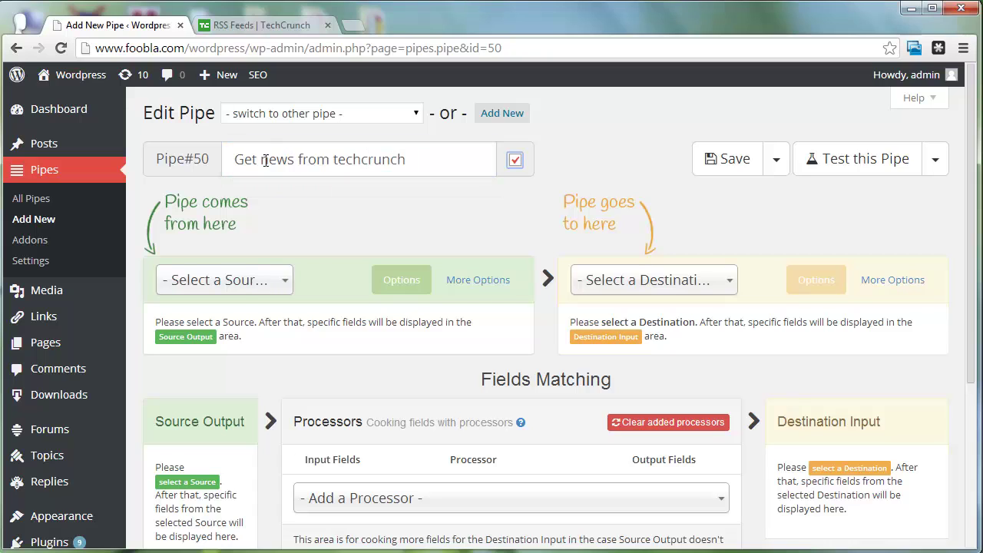
Step: Set the pipe's source to RSSReader and its destination to Post
{"action": "left_click", "coordinate": [234, 287]}
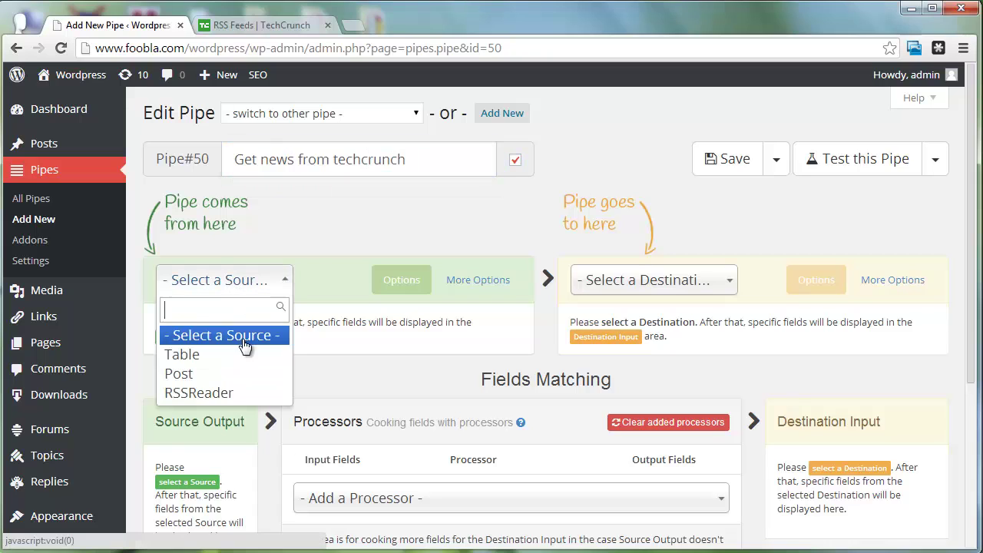
{"action": "left_click", "coordinate": [229, 395]}
{"action": "left_click", "coordinate": [621, 283]}
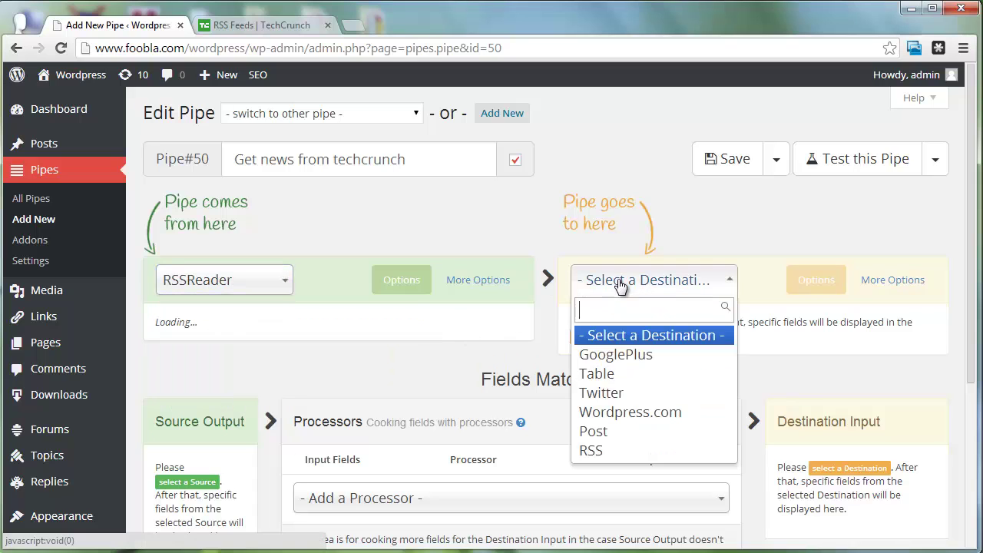
{"action": "left_click", "coordinate": [590, 431]}
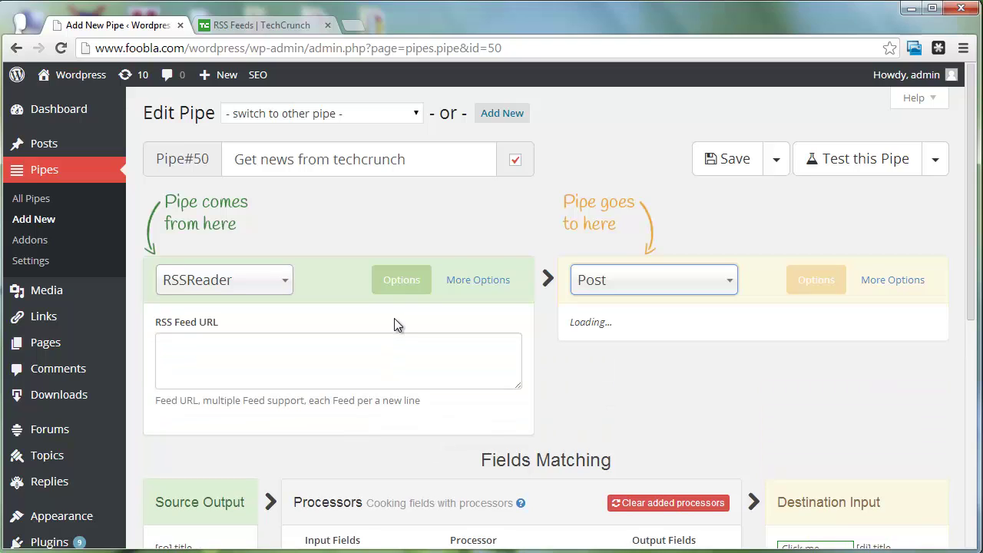
{"action": "scroll", "coordinate": [396, 319], "scroll_direction": "down", "scroll_amount": 1}
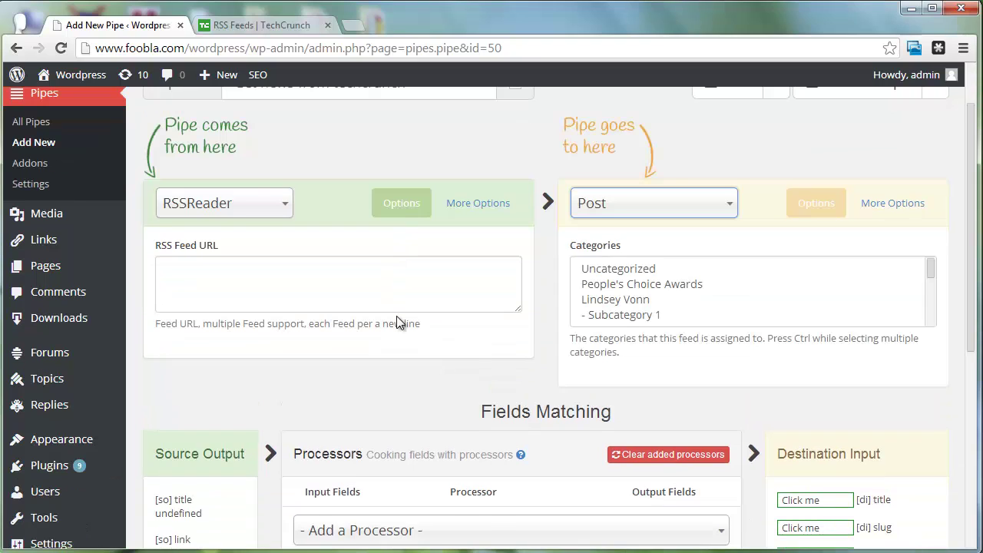
{"action": "left_click", "coordinate": [378, 280]}
{"action": "right_click", "coordinate": [377, 274]}
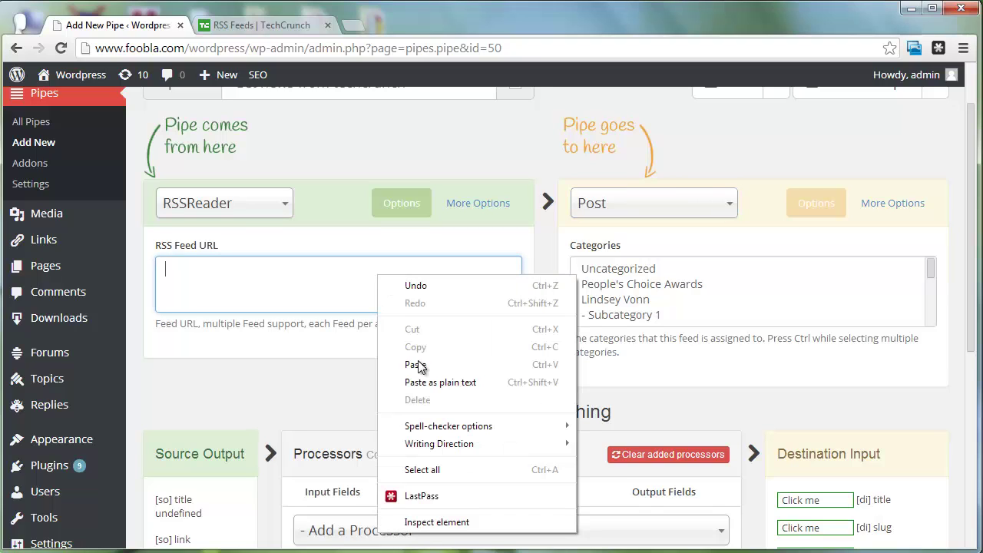
{"action": "left_click", "coordinate": [421, 362]}
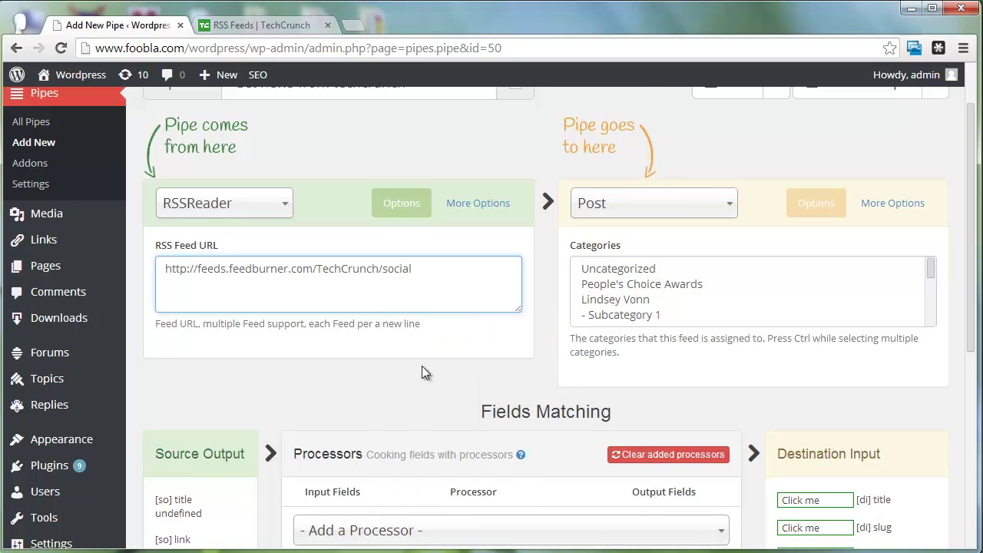
{"action": "scroll", "coordinate": [421, 373], "scroll_direction": "down", "scroll_amount": 1}
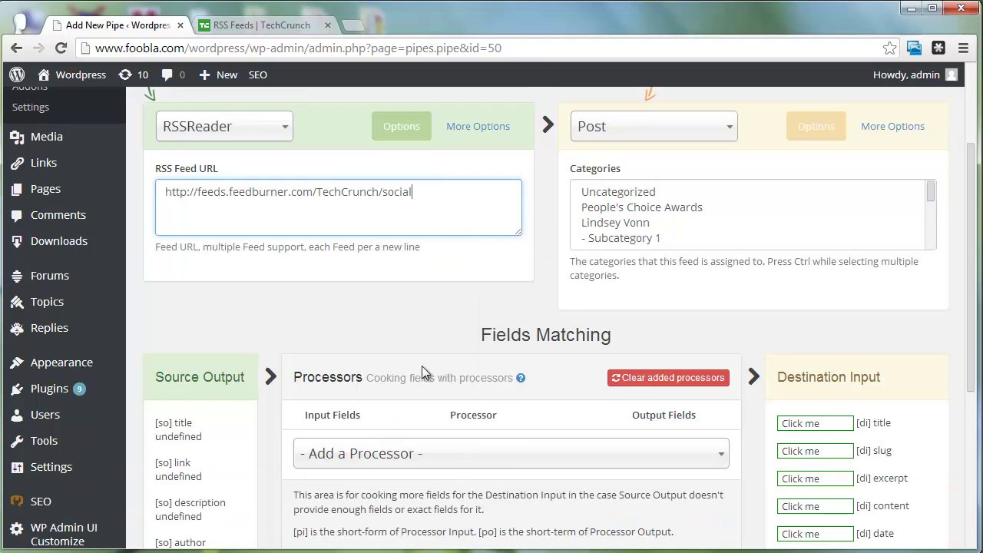
{"action": "left_click", "coordinate": [403, 289]}
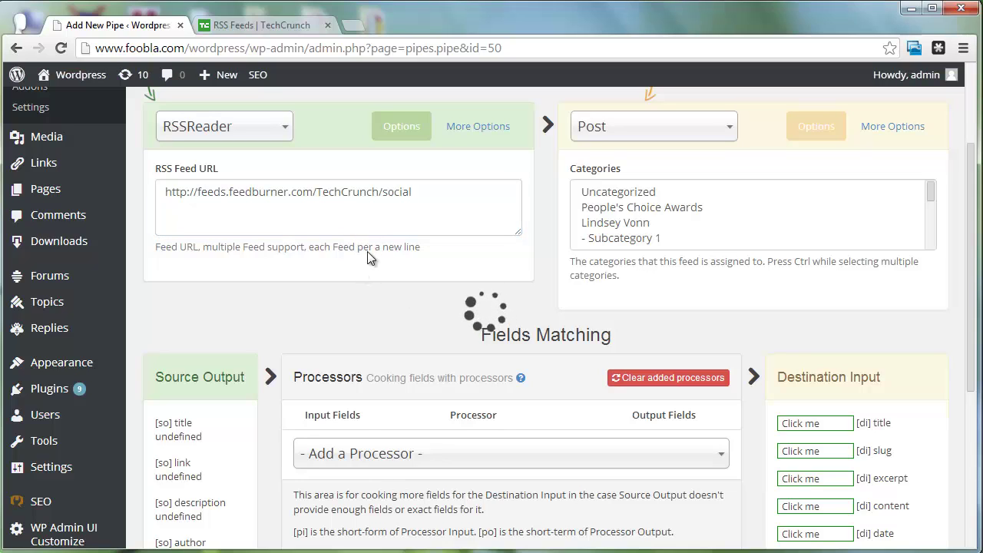
Step: Assign the imported posts to the People's Choice Awards category
{"action": "scroll", "coordinate": [233, 299], "scroll_direction": "down", "scroll_amount": 1}
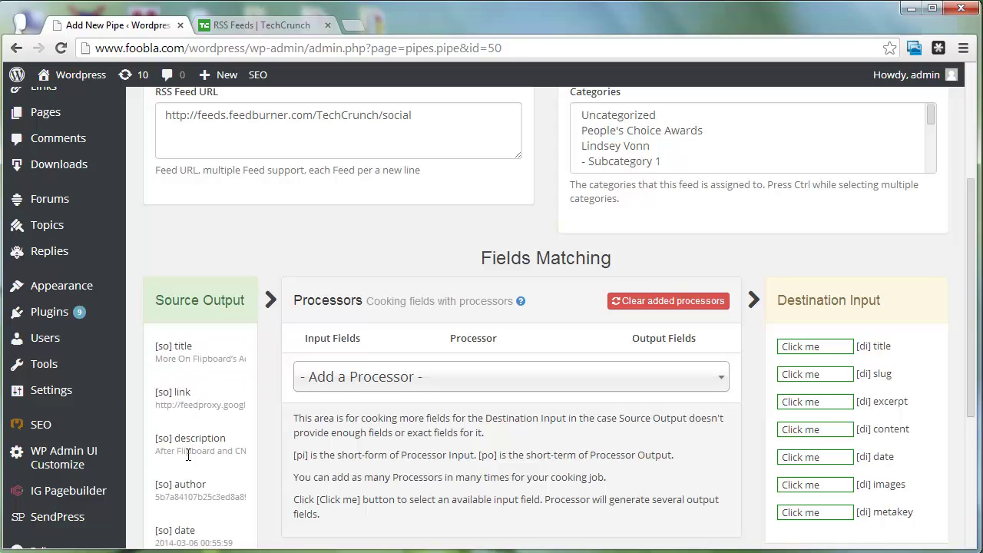
{"action": "scroll", "coordinate": [225, 354], "scroll_direction": "down", "scroll_amount": 1}
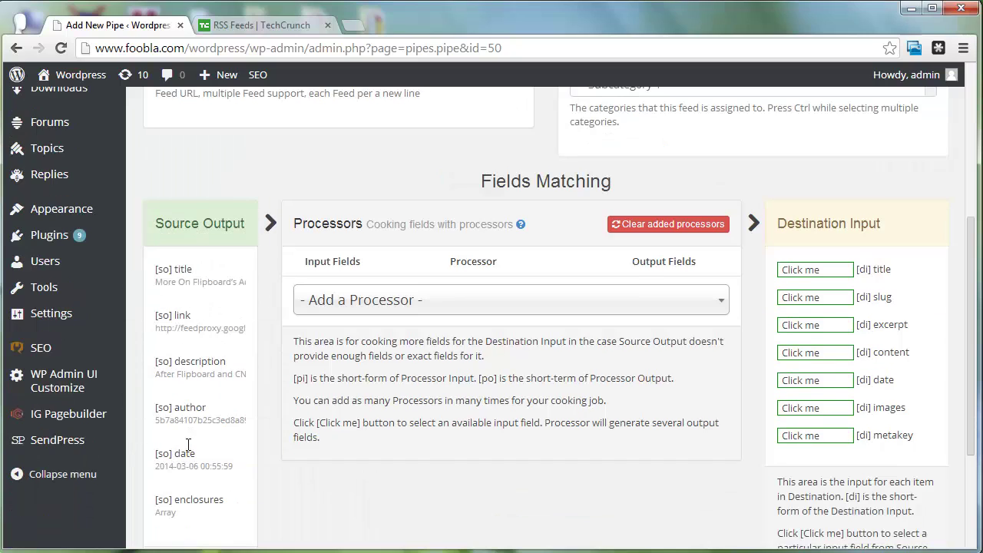
{"action": "scroll", "coordinate": [495, 310], "scroll_direction": "up", "scroll_amount": 3}
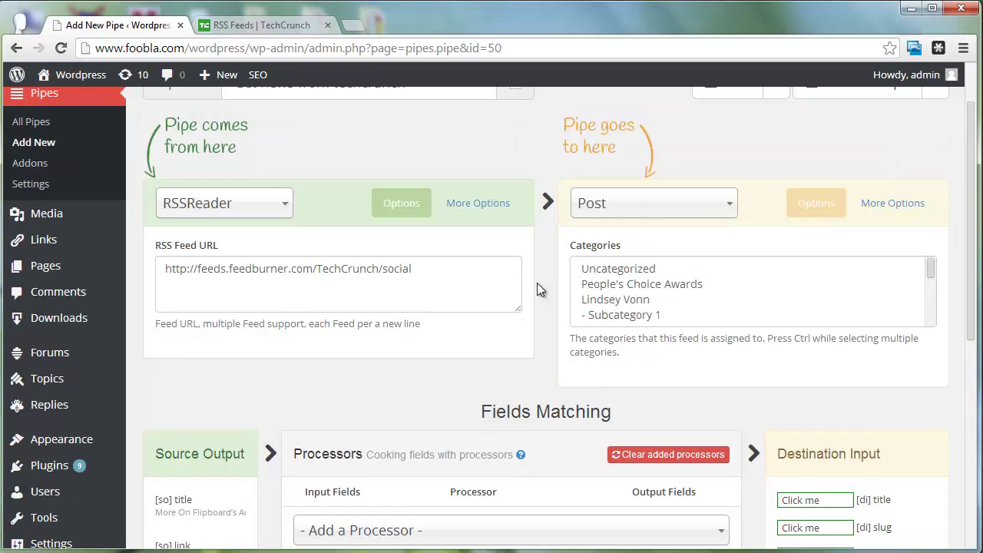
{"action": "left_click", "coordinate": [621, 284]}
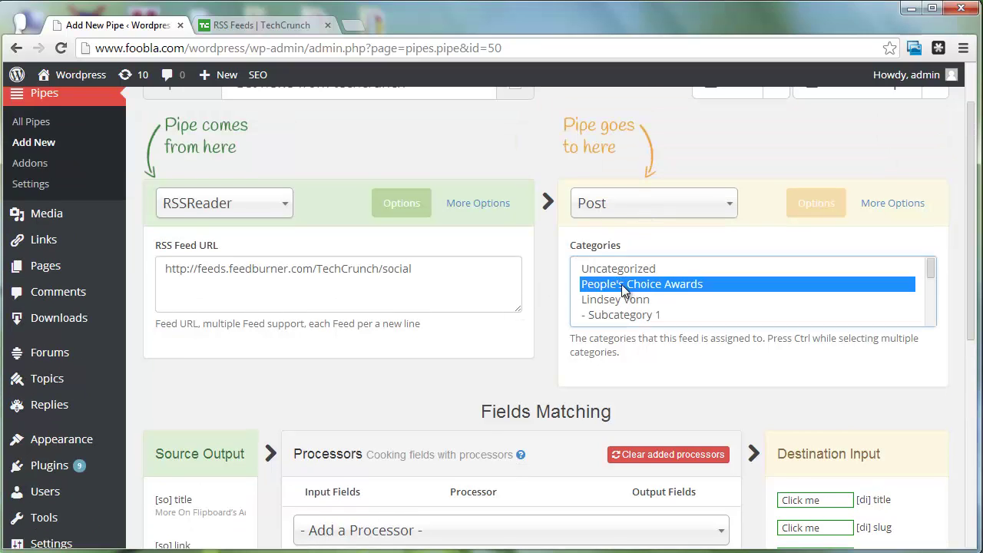
Step: Match the source title, description and date to the destination's title, excerpt and date fields respectively
{"action": "scroll", "coordinate": [530, 364], "scroll_direction": "down", "scroll_amount": 3}
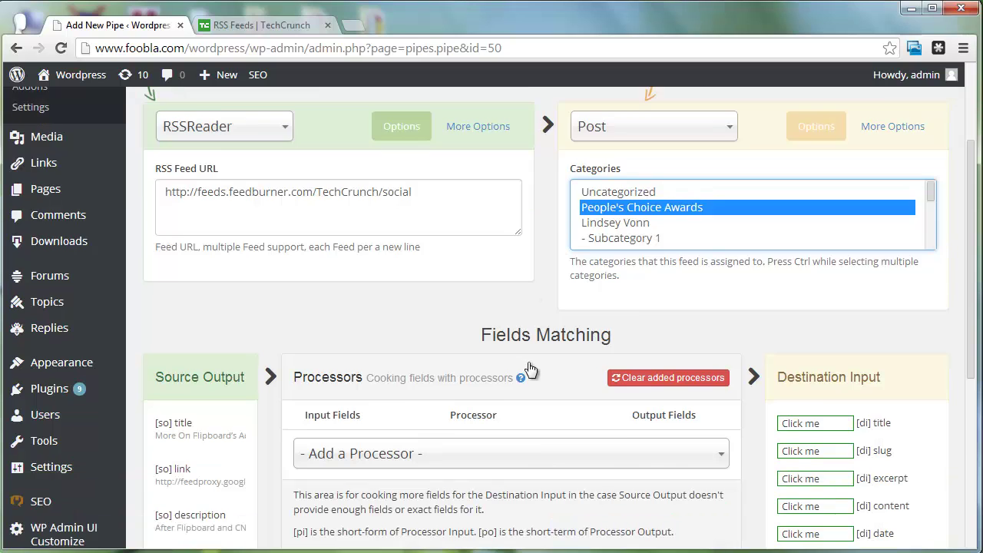
{"action": "scroll", "coordinate": [588, 330], "scroll_direction": "down", "scroll_amount": 1}
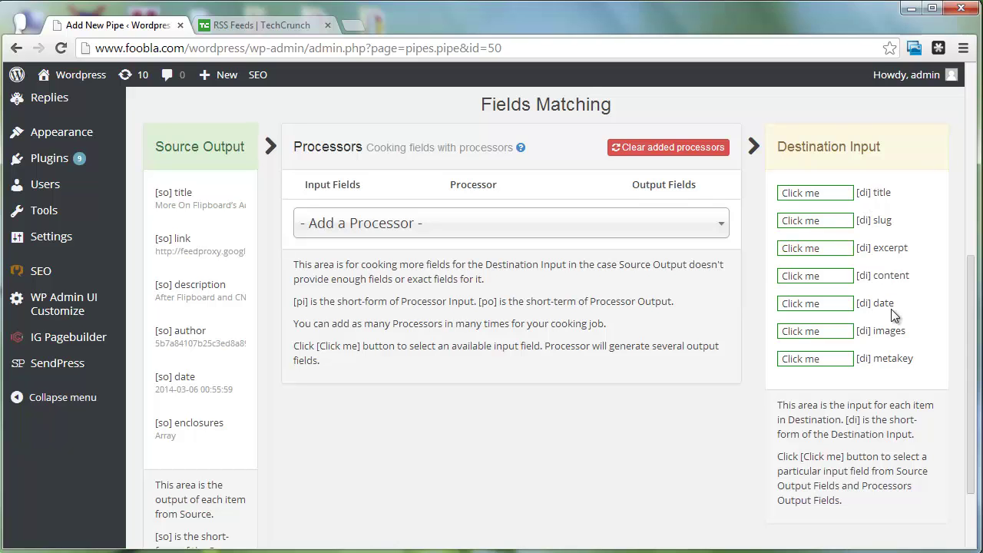
{"action": "scroll", "coordinate": [713, 337], "scroll_direction": "up", "scroll_amount": 2}
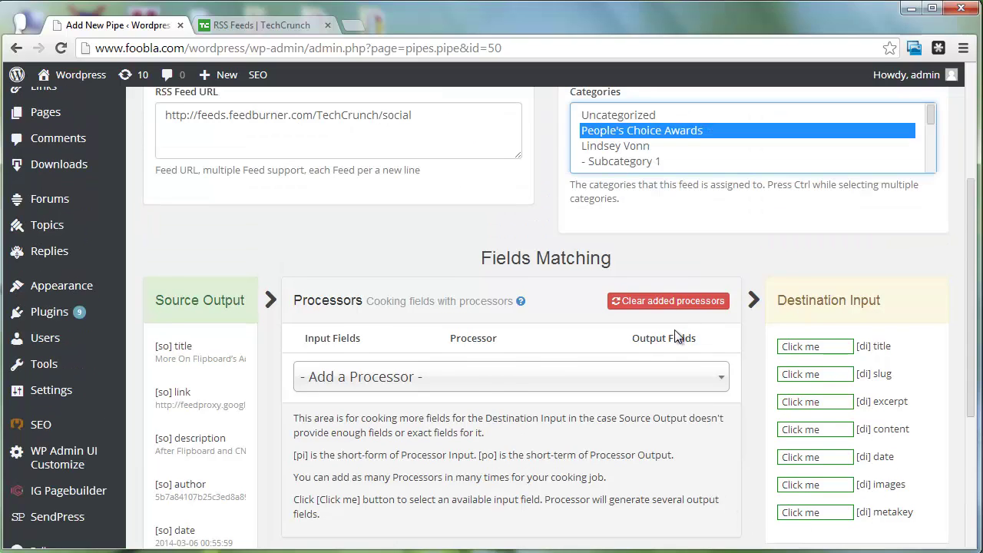
{"action": "scroll", "coordinate": [687, 335], "scroll_direction": "down", "scroll_amount": 1}
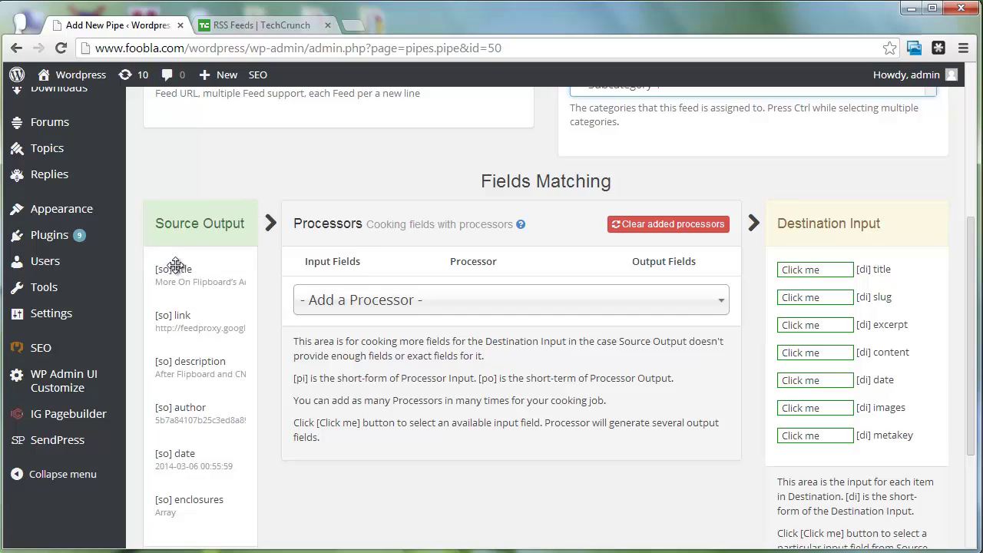
{"action": "left_click_drag", "start_coordinate": [175, 266], "coordinate": [844, 271]}
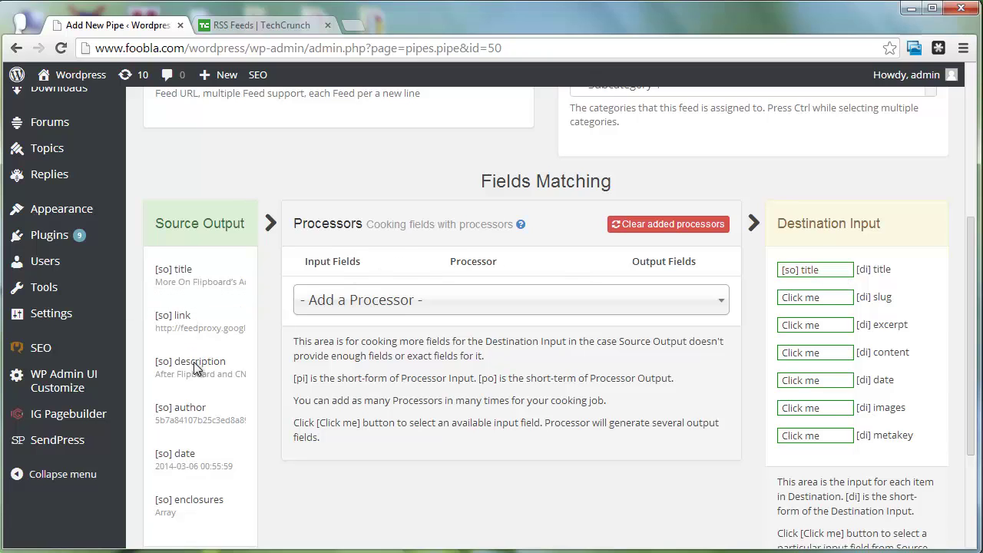
{"action": "left_click_drag", "start_coordinate": [196, 368], "coordinate": [839, 328]}
{"action": "scroll", "coordinate": [467, 359], "scroll_direction": "down", "scroll_amount": 1}
{"action": "left_click_drag", "start_coordinate": [187, 377], "coordinate": [836, 313]}
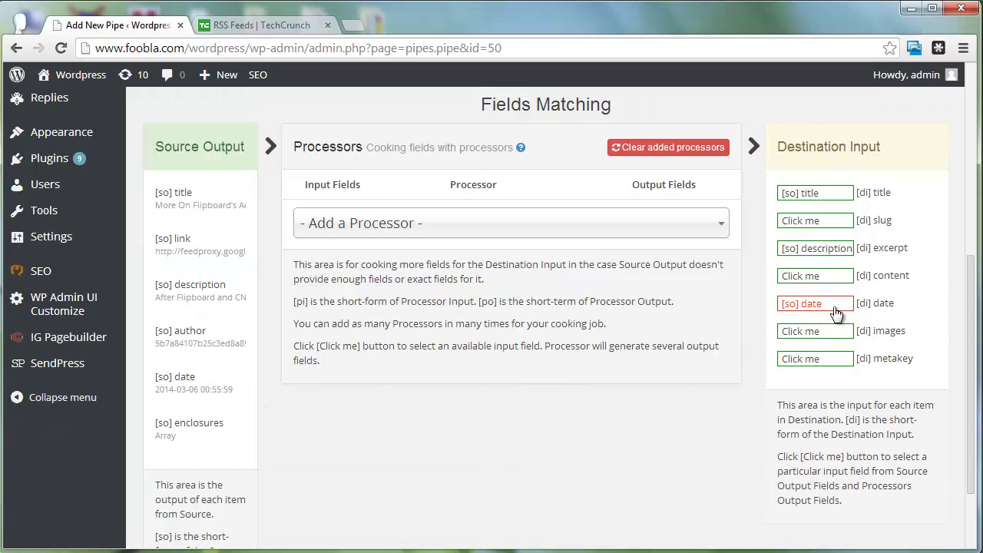
Step: Add a Slug processor to the pipe with the note "create slug from title"
{"action": "scroll", "coordinate": [592, 385], "scroll_direction": "up", "scroll_amount": 1}
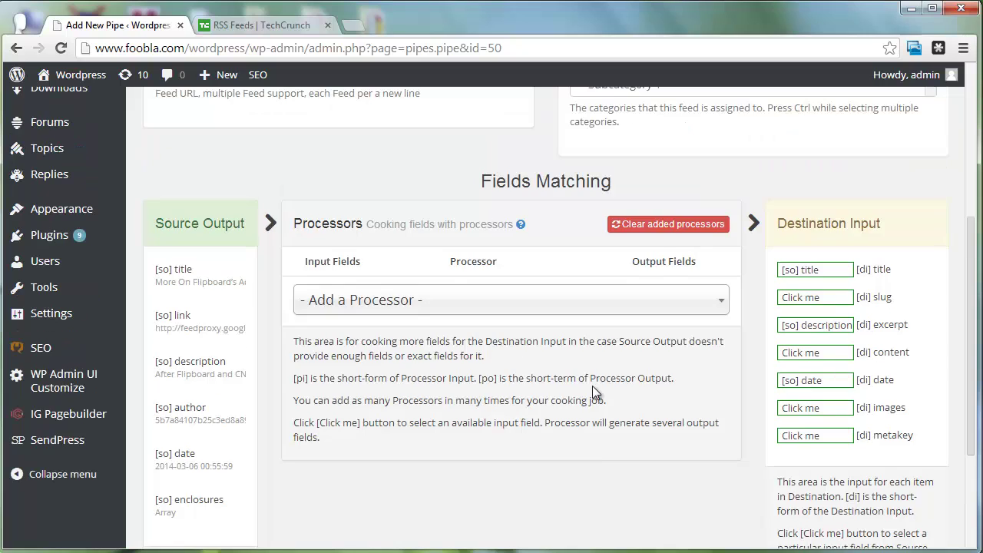
{"action": "left_click", "coordinate": [560, 303]}
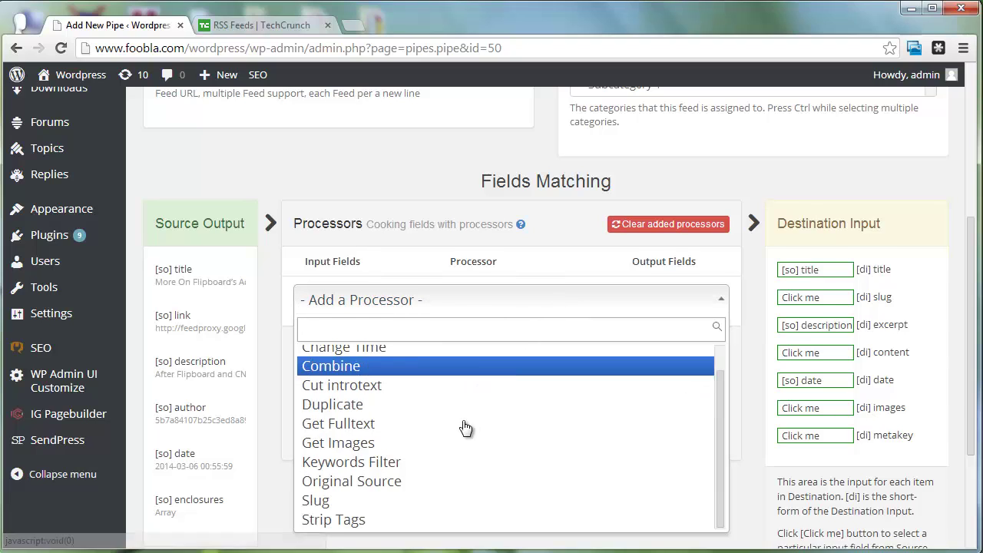
{"action": "scroll", "coordinate": [465, 428], "scroll_direction": "down", "scroll_amount": 1}
{"action": "left_click", "coordinate": [440, 427]}
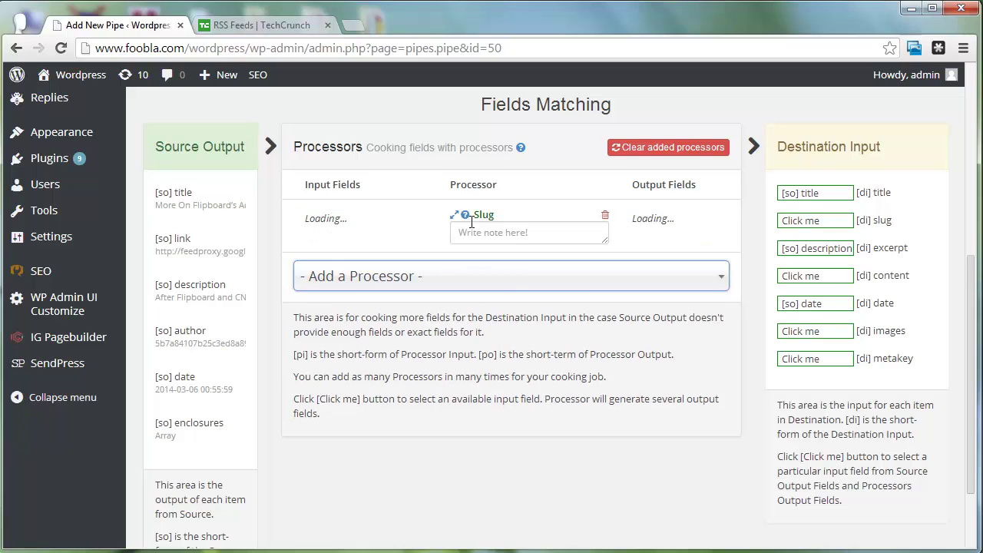
{"action": "left_click", "coordinate": [469, 234]}
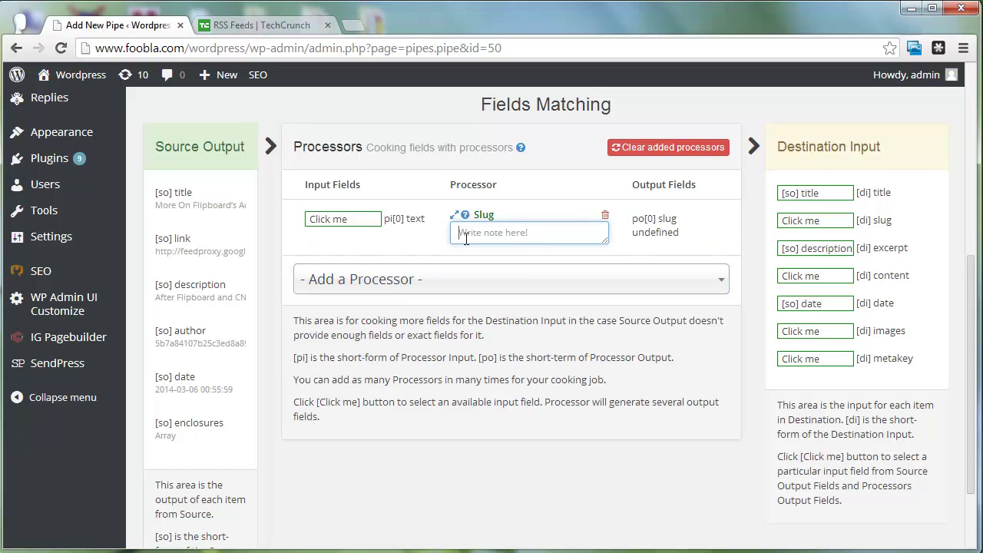
{"action": "type", "text": "create slug from title"}
Step: Use the source title as the Slug processor's text input and match its slug output to the destination slug
{"action": "left_click_drag", "start_coordinate": [165, 192], "coordinate": [365, 224]}
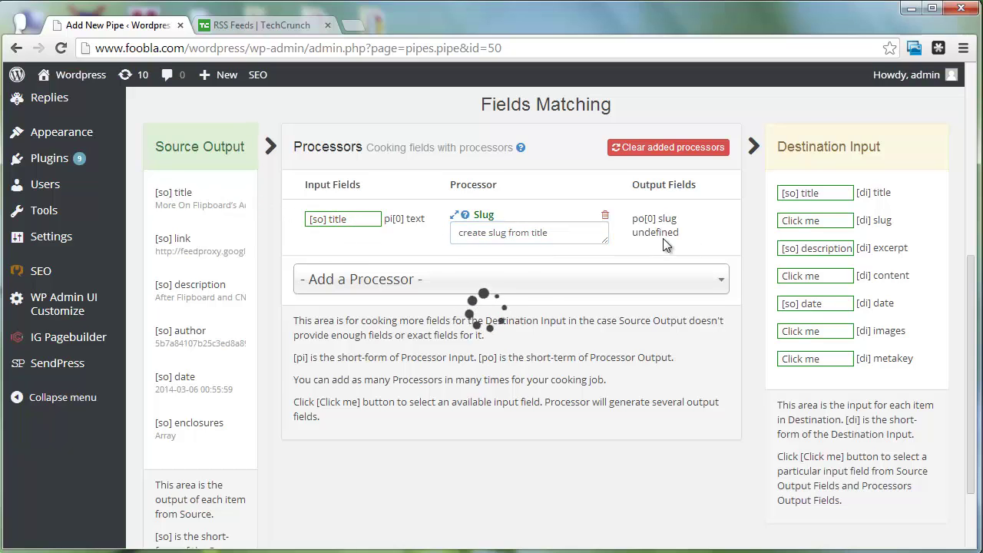
{"action": "left_click_drag", "start_coordinate": [650, 218], "coordinate": [821, 221]}
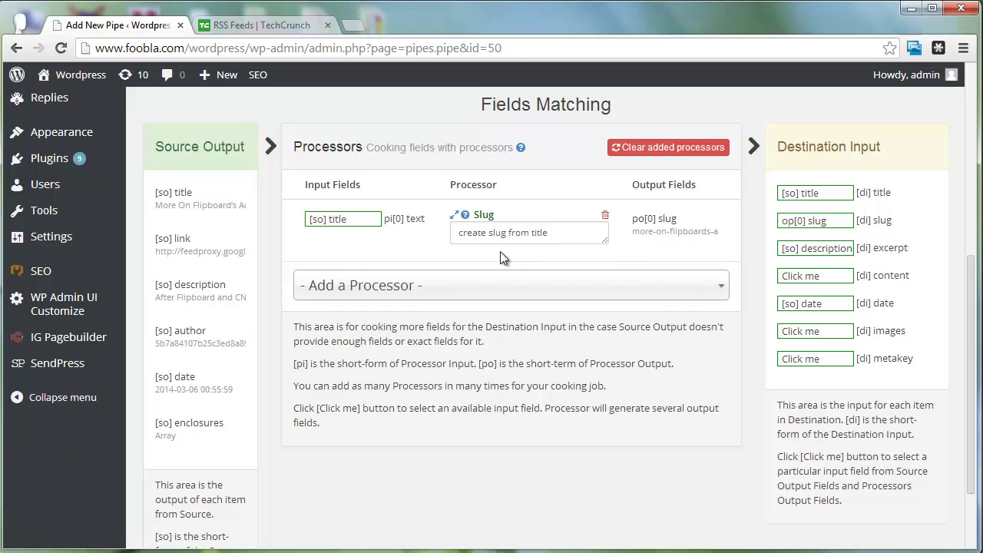
Step: Add a Get Fulltext processor with the note "get fulltext from url" and use the source link as its url input
{"action": "left_click", "coordinate": [477, 287]}
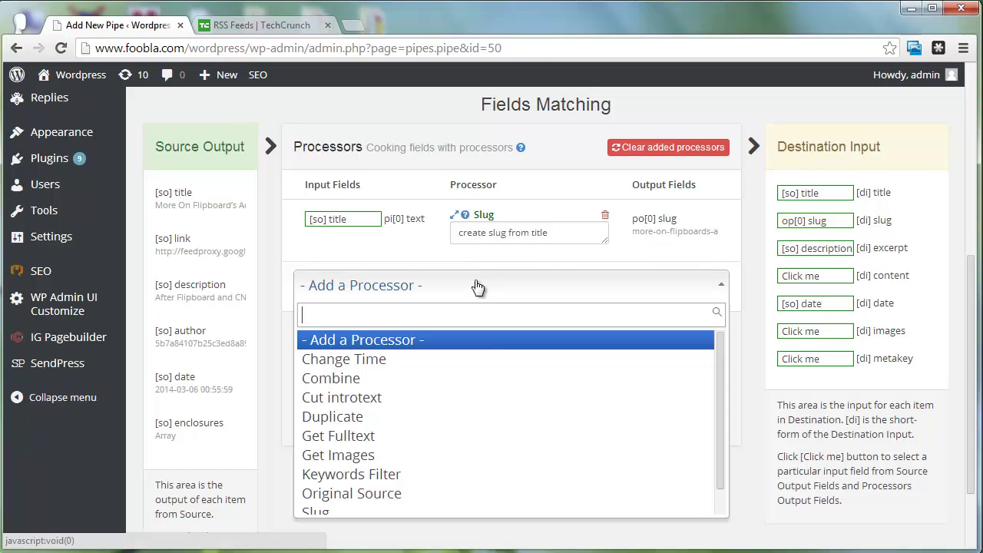
{"action": "left_click", "coordinate": [478, 444]}
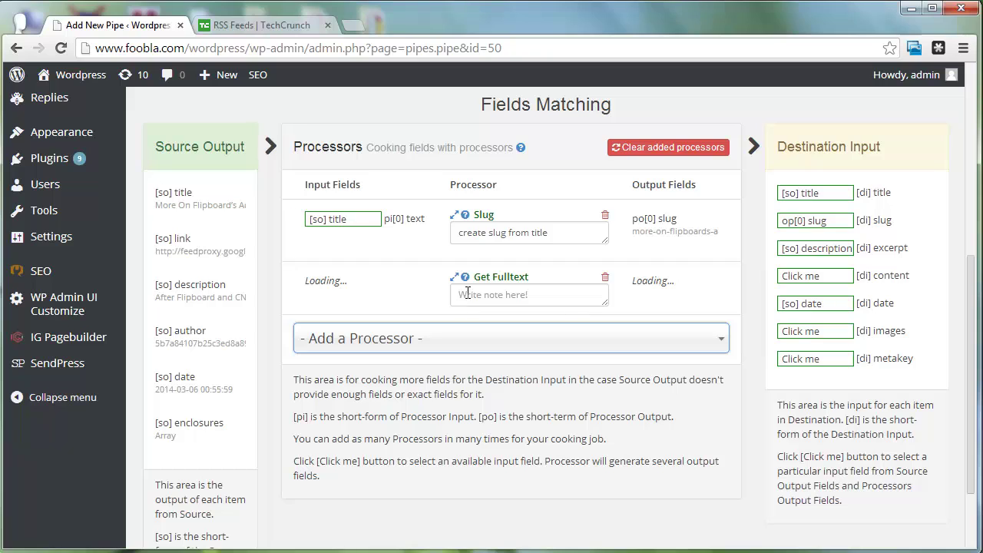
{"action": "left_click", "coordinate": [468, 294]}
{"action": "type", "text": "get fullte"}
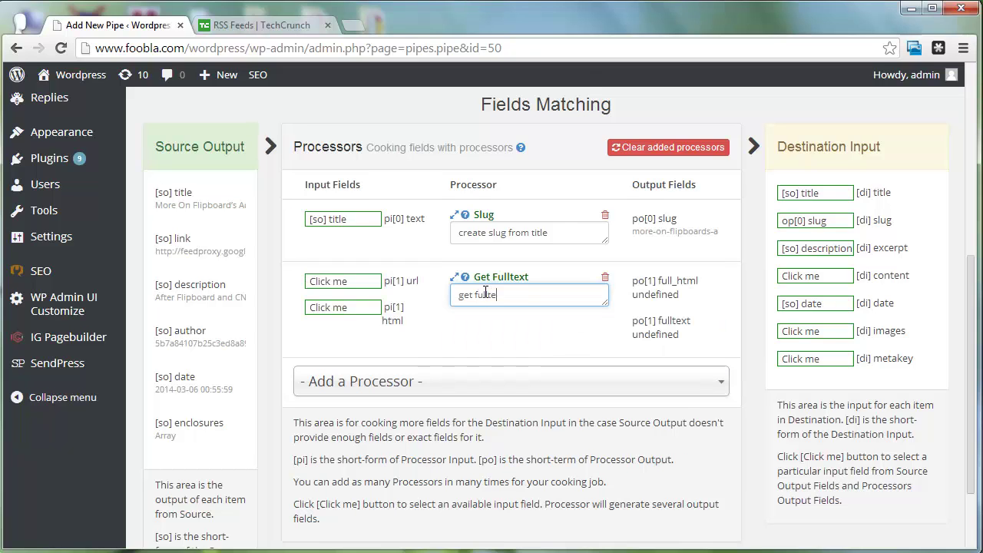
{"action": "type", "text": "xt from url"}
{"action": "left_click", "coordinate": [338, 281]}
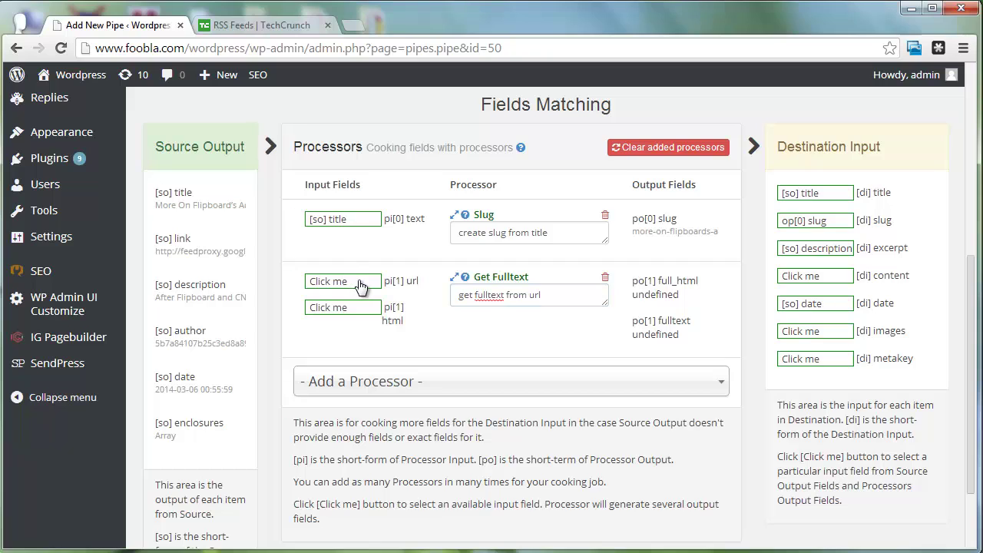
{"action": "left_click_drag", "start_coordinate": [198, 247], "coordinate": [374, 289]}
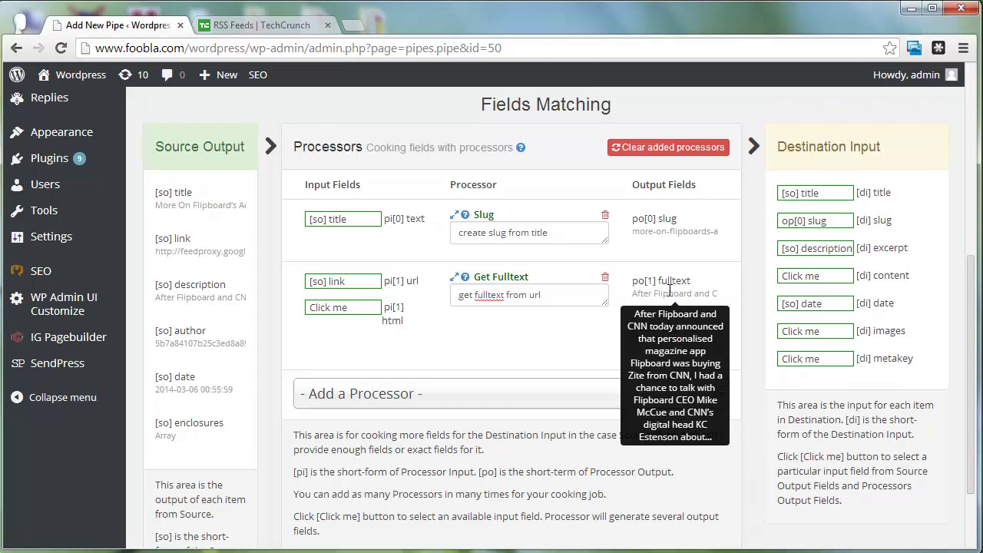
Step: Review the Get Fulltext processor's options, including its input, tag clearing, parser code and Auto Fulltext settings
{"action": "left_click", "coordinate": [454, 279]}
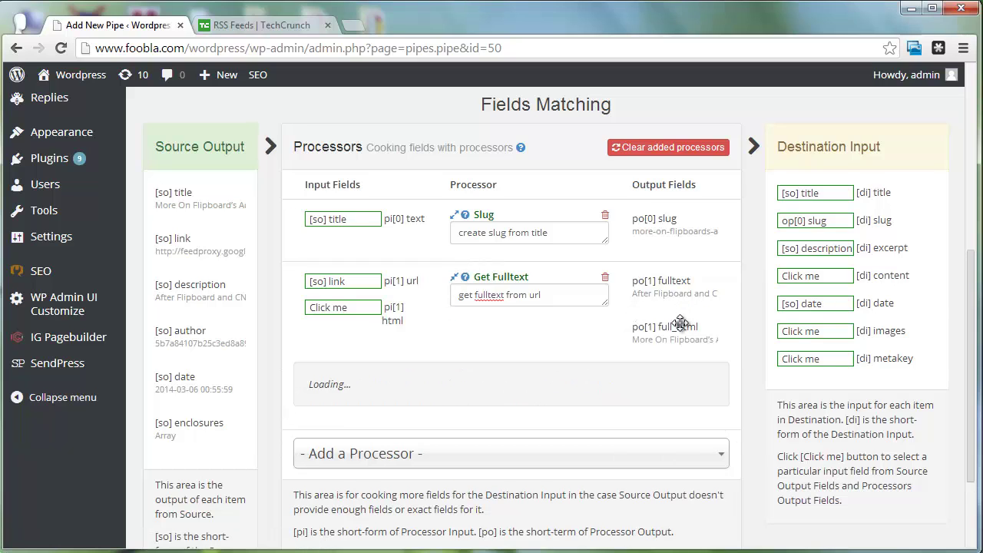
{"action": "scroll", "coordinate": [513, 327], "scroll_direction": "down", "scroll_amount": 2}
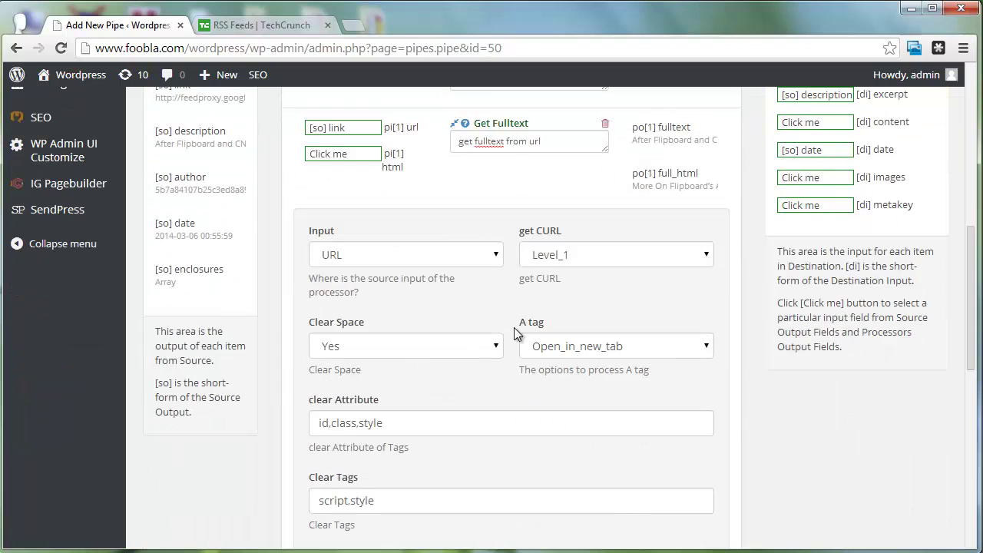
{"action": "scroll", "coordinate": [513, 327], "scroll_direction": "up", "scroll_amount": 1}
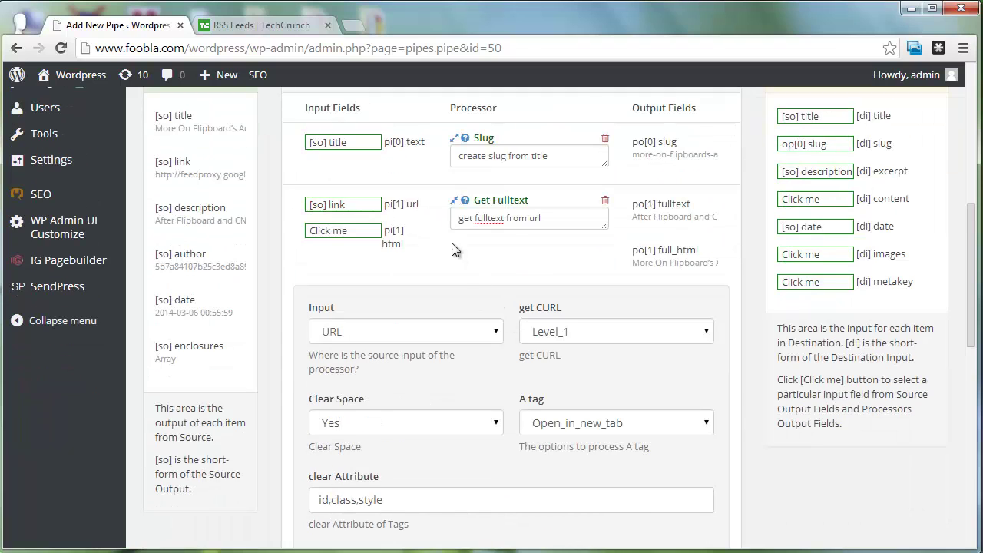
{"action": "scroll", "coordinate": [448, 316], "scroll_direction": "down", "scroll_amount": 5}
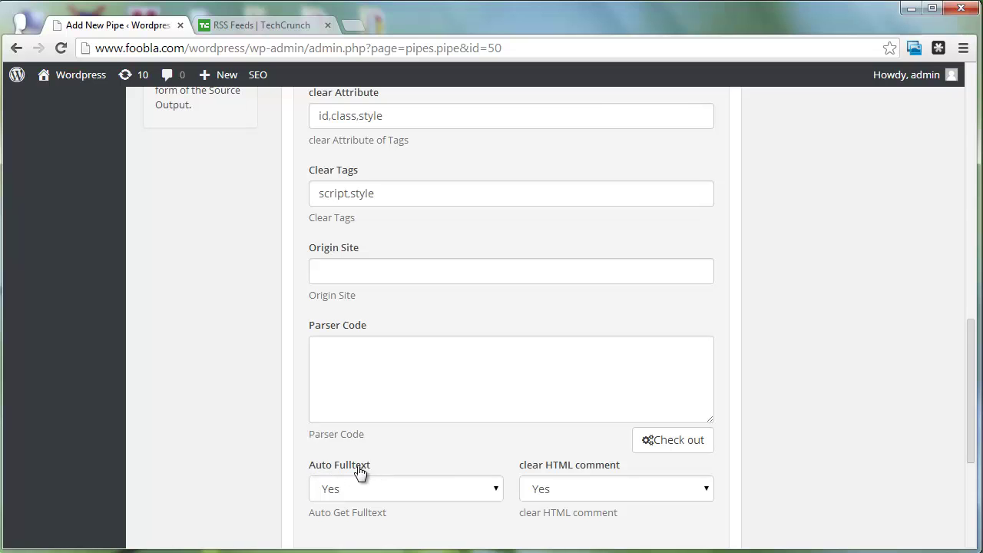
{"action": "scroll", "coordinate": [378, 466], "scroll_direction": "up", "scroll_amount": 6}
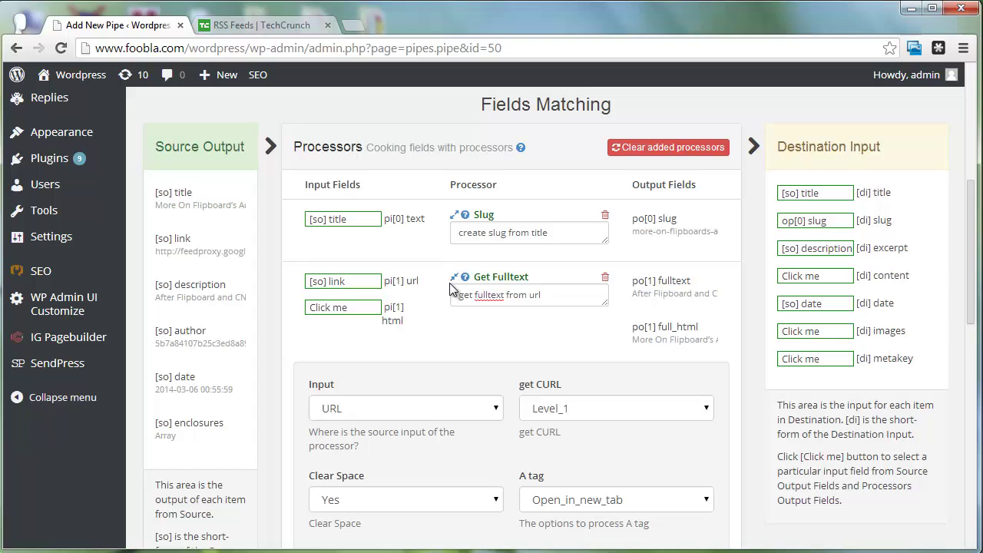
{"action": "left_click", "coordinate": [453, 277]}
Step: Add a Get Images processor to the pipe below the Get Fulltext processor
{"action": "scroll", "coordinate": [479, 320], "scroll_direction": "down", "scroll_amount": 1}
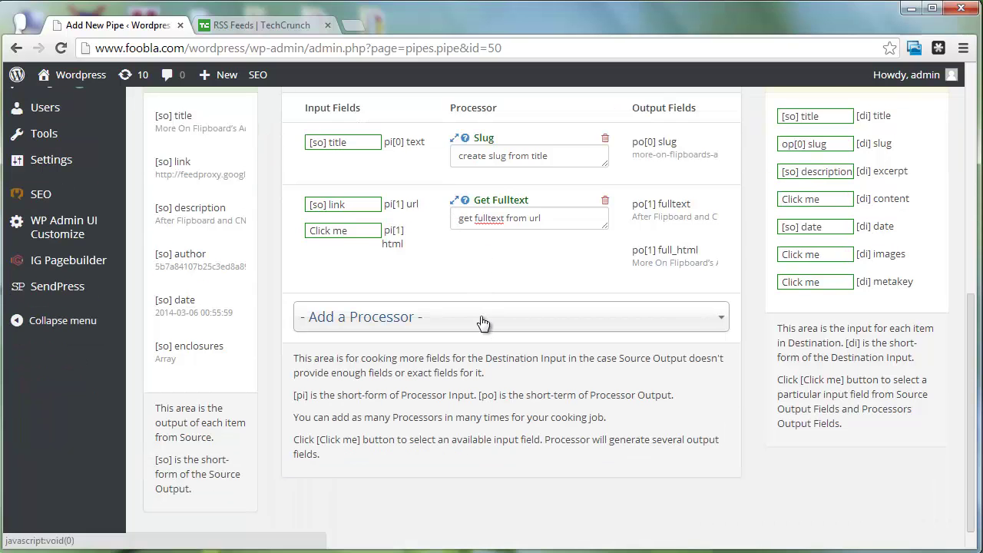
{"action": "scroll", "coordinate": [528, 281], "scroll_direction": "up", "scroll_amount": 1}
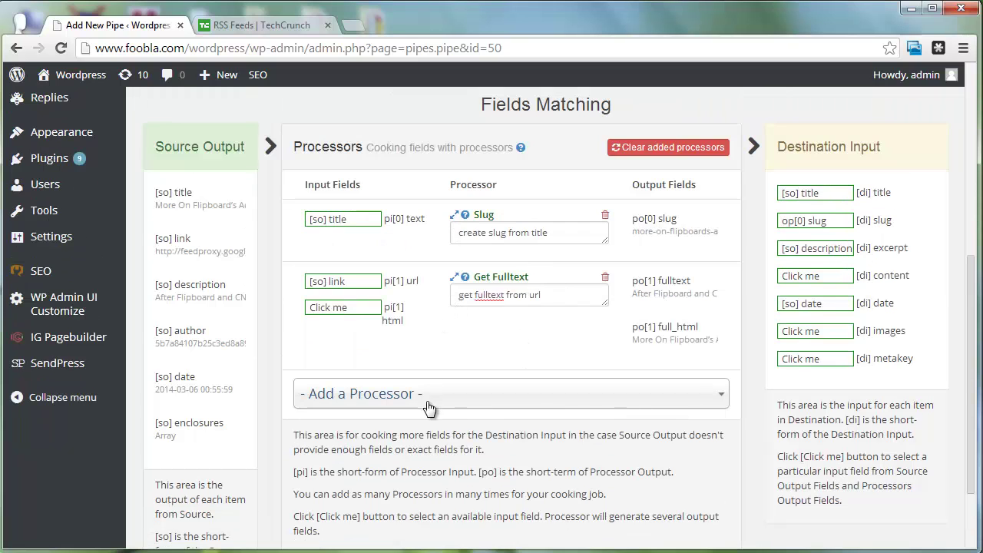
{"action": "left_click", "coordinate": [512, 403]}
{"action": "scroll", "coordinate": [495, 443], "scroll_direction": "down", "scroll_amount": 2}
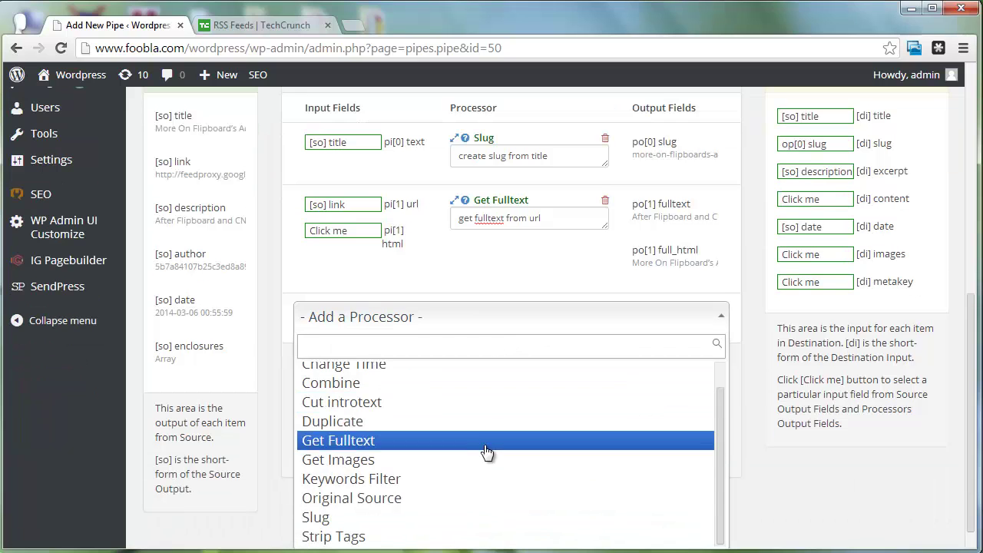
{"action": "left_click", "coordinate": [479, 459]}
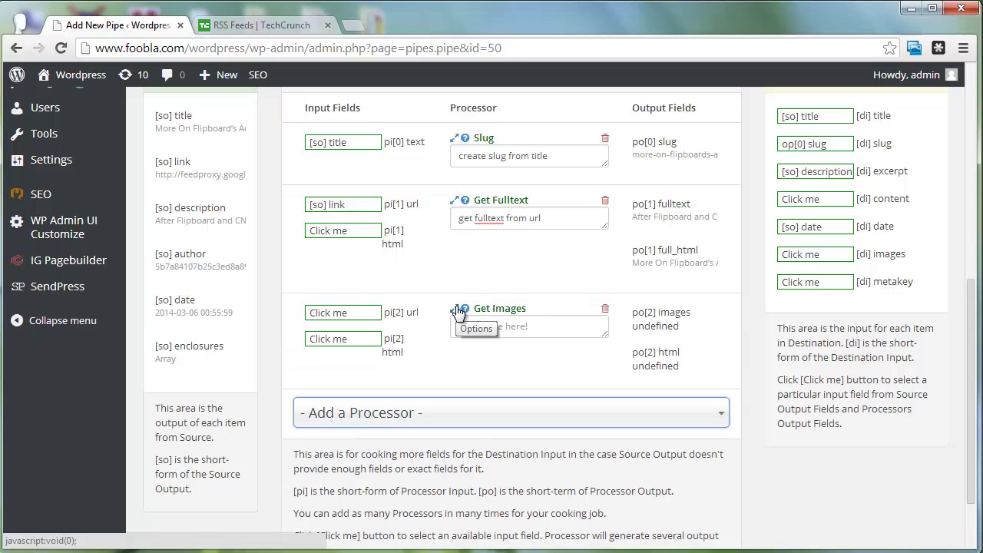
Step: Use the fulltext output as the Get Images processor's html input and give the processor the note "get images from text"
{"action": "scroll", "coordinate": [430, 326], "scroll_direction": "up", "scroll_amount": 1}
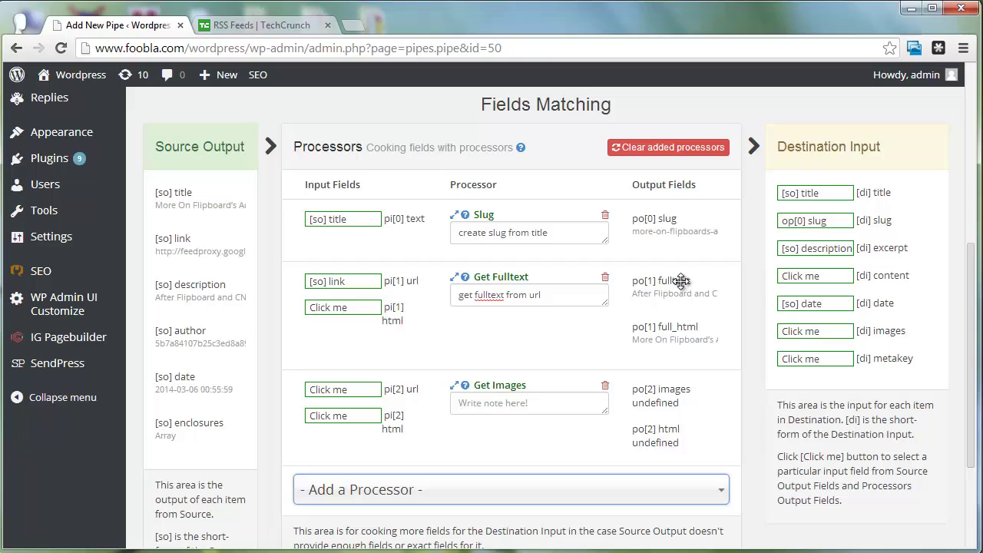
{"action": "left_click_drag", "start_coordinate": [681, 280], "coordinate": [350, 420]}
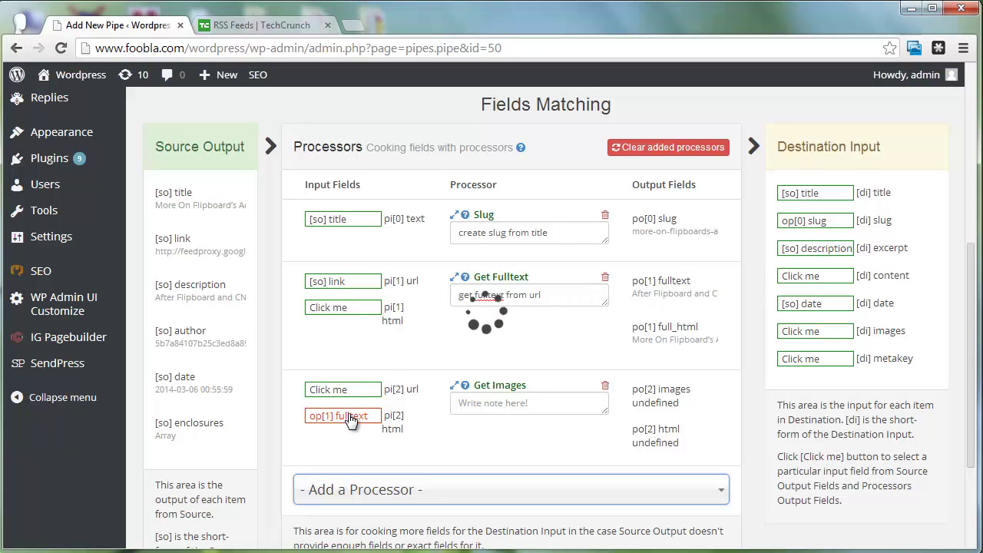
{"action": "left_click", "coordinate": [490, 401]}
{"action": "type", "text": "g"}
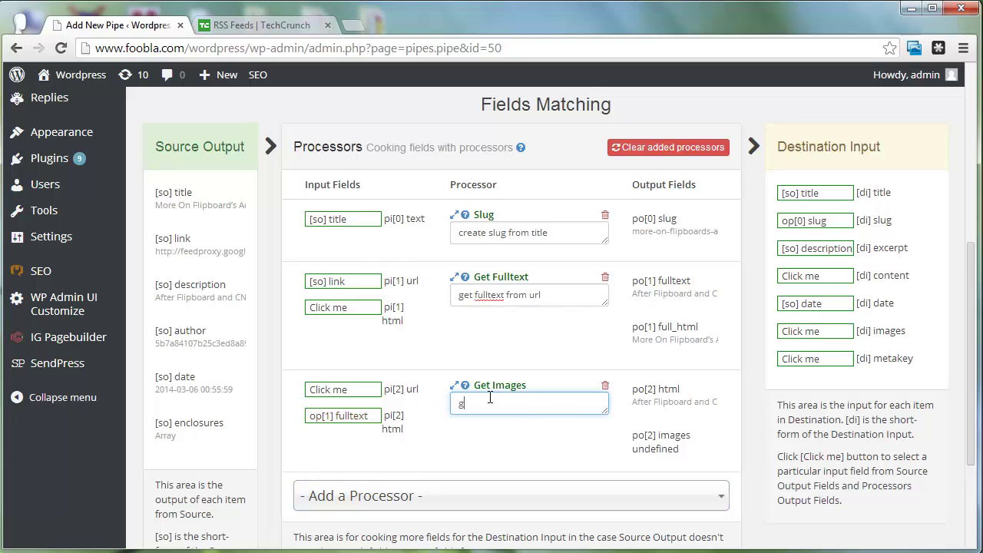
{"action": "type", "text": "et images from text"}
Step: Set the Get Images processor's Remove option to Yes so that listed images are taken out of the html
{"action": "scroll", "coordinate": [540, 380], "scroll_direction": "down", "scroll_amount": 1}
{"action": "scroll", "coordinate": [560, 377], "scroll_direction": "up", "scroll_amount": 1}
{"action": "scroll", "coordinate": [576, 387], "scroll_direction": "down", "scroll_amount": 1}
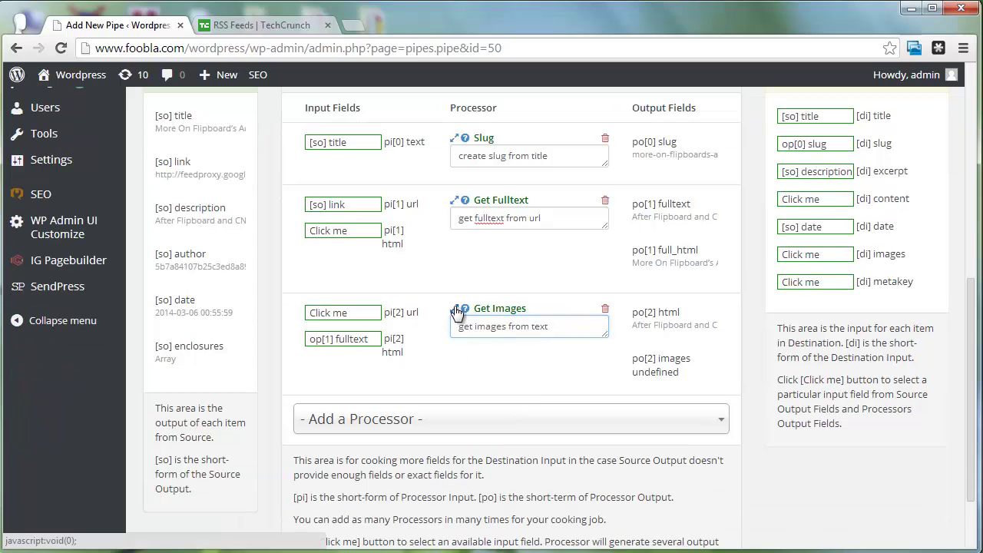
{"action": "left_click", "coordinate": [456, 311]}
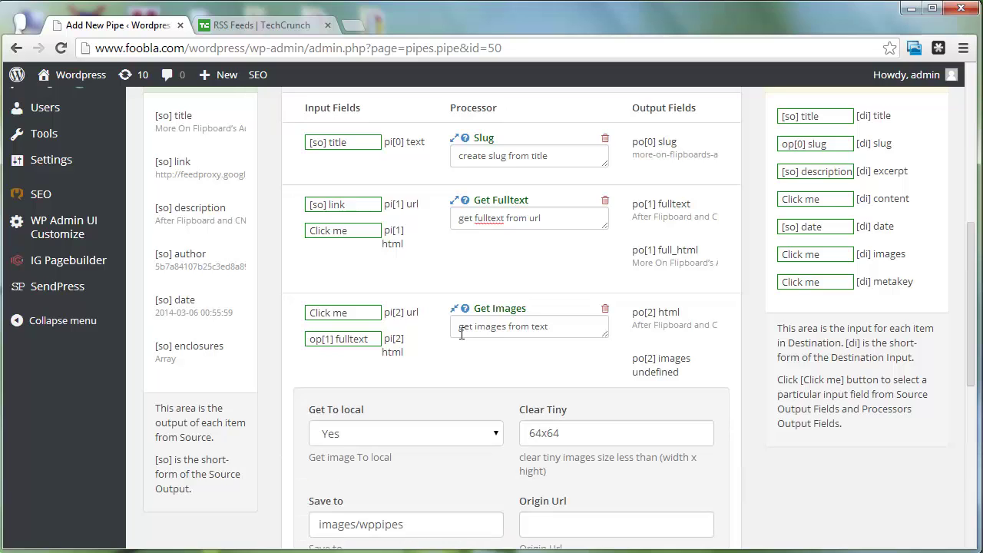
{"action": "scroll", "coordinate": [460, 334], "scroll_direction": "down", "scroll_amount": 5}
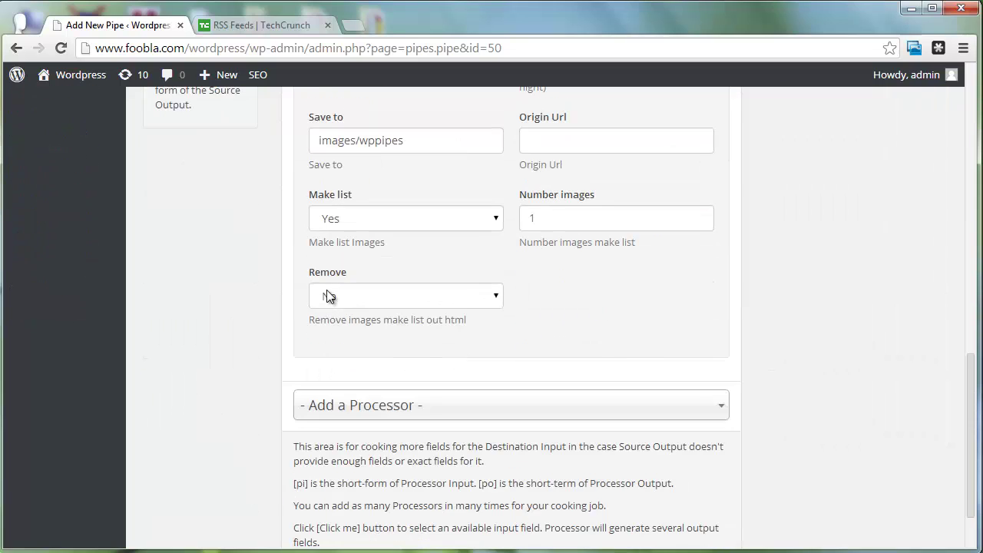
{"action": "left_click", "coordinate": [328, 297]}
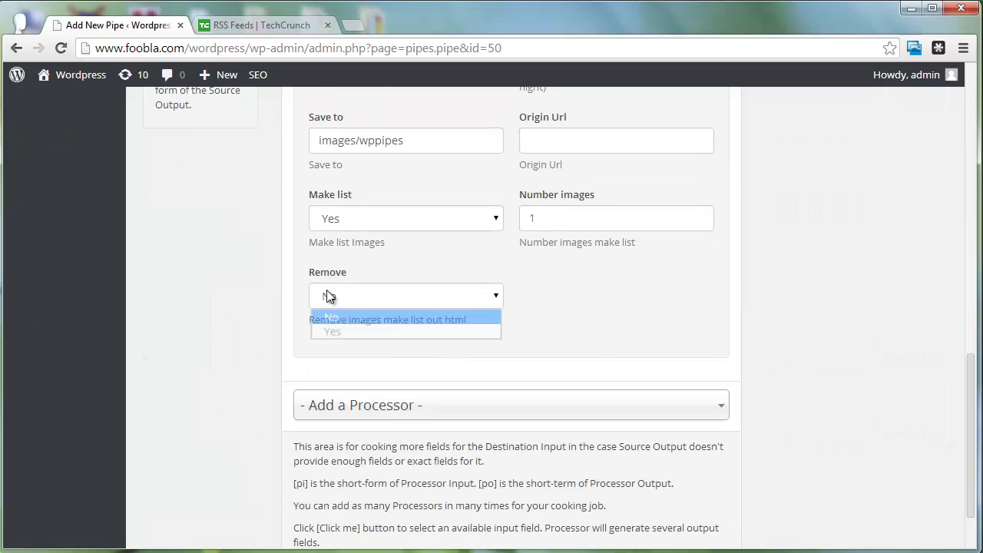
{"action": "left_click", "coordinate": [336, 332]}
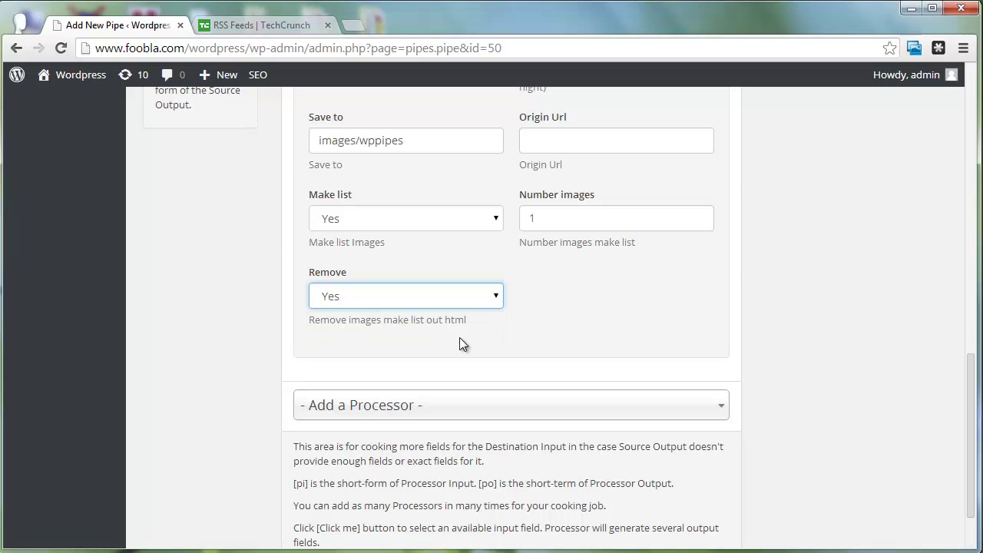
{"action": "scroll", "coordinate": [459, 343], "scroll_direction": "up", "scroll_amount": 2}
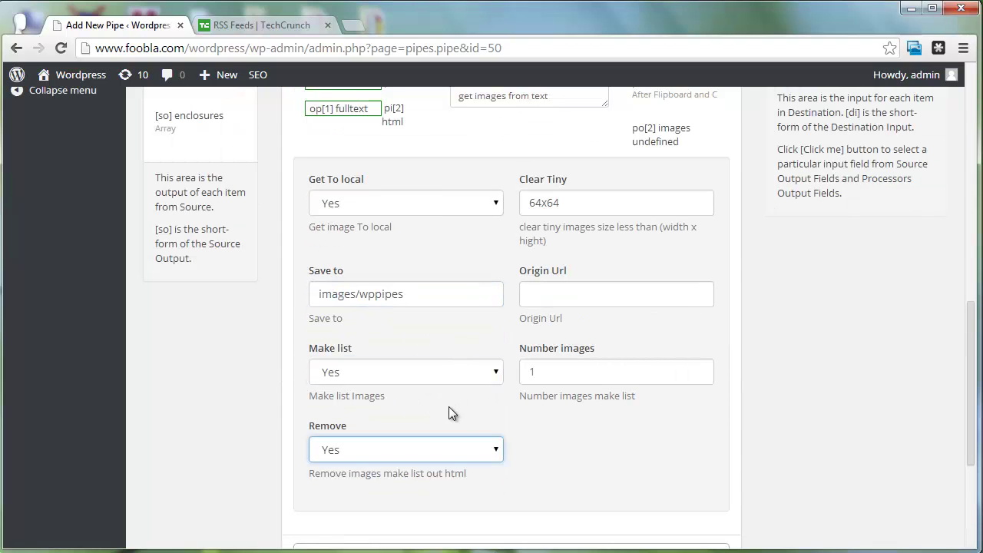
{"action": "scroll", "coordinate": [450, 413], "scroll_direction": "up", "scroll_amount": 2}
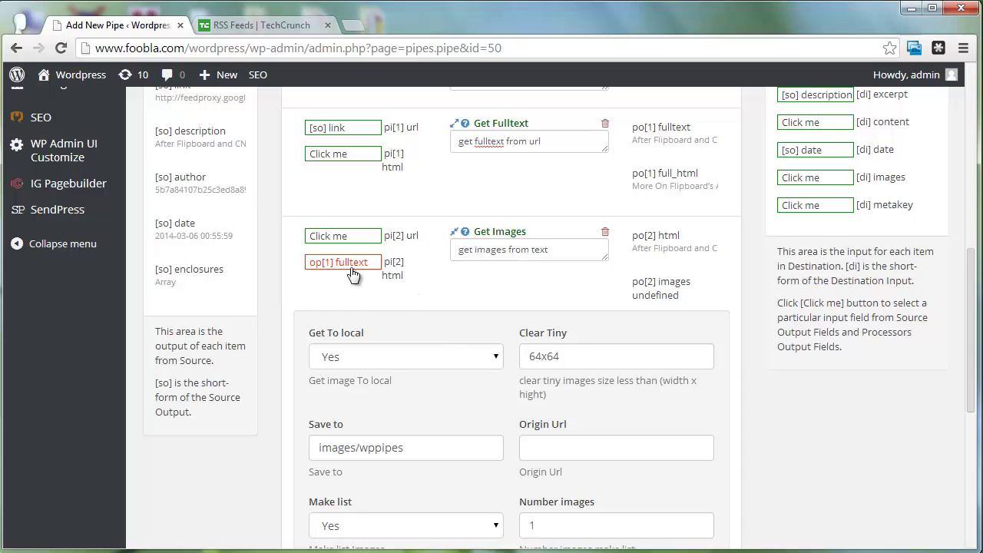
{"action": "scroll", "coordinate": [428, 274], "scroll_direction": "up", "scroll_amount": 1}
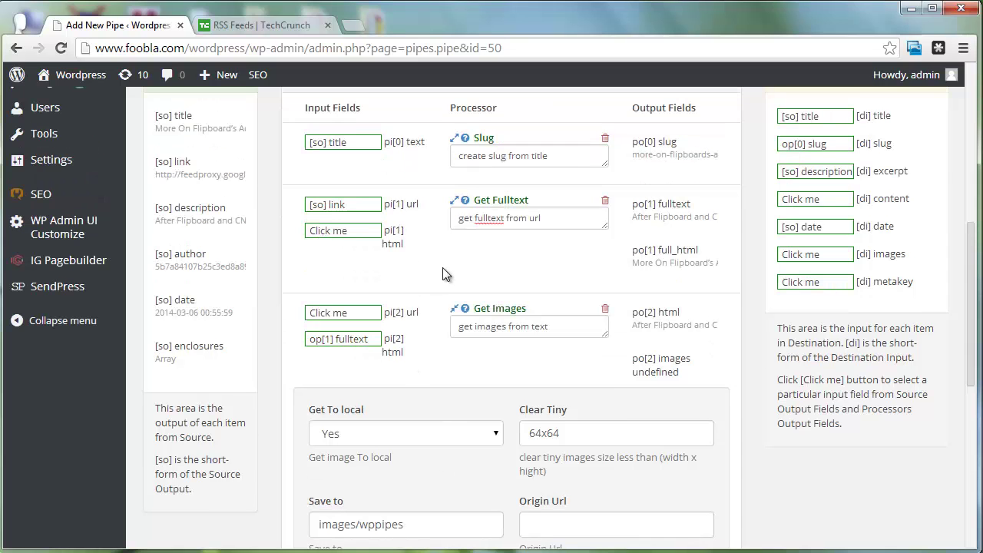
{"action": "left_click", "coordinate": [454, 310]}
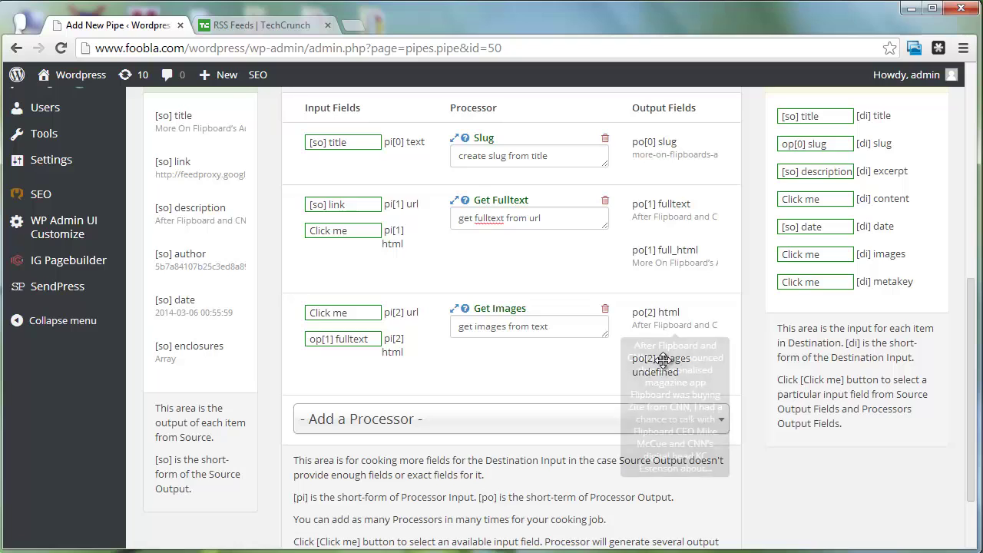
Step: Match the Get Images processor's images and html outputs to the destination's images and content fields respectively
{"action": "scroll", "coordinate": [679, 361], "scroll_direction": "up", "scroll_amount": 1}
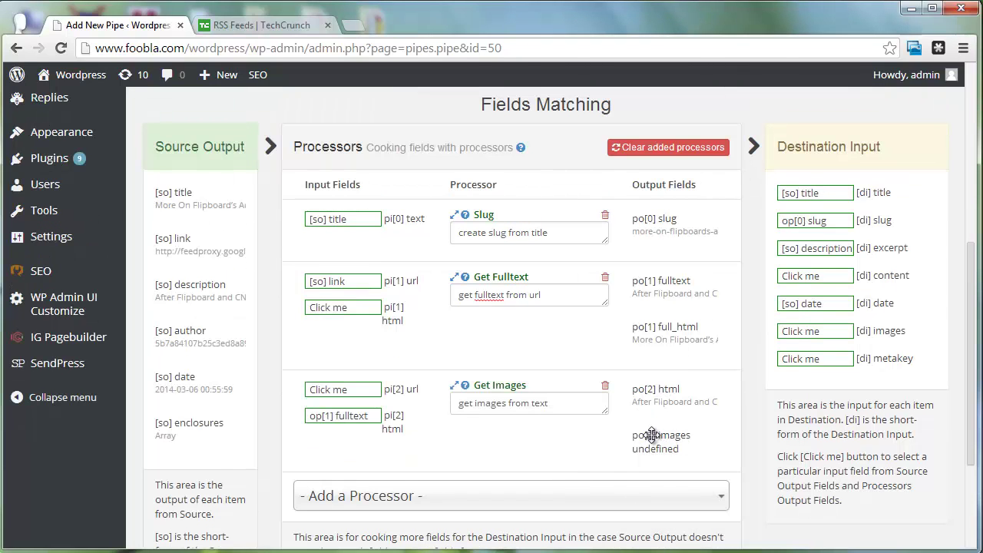
{"action": "left_click_drag", "start_coordinate": [675, 436], "coordinate": [819, 334]}
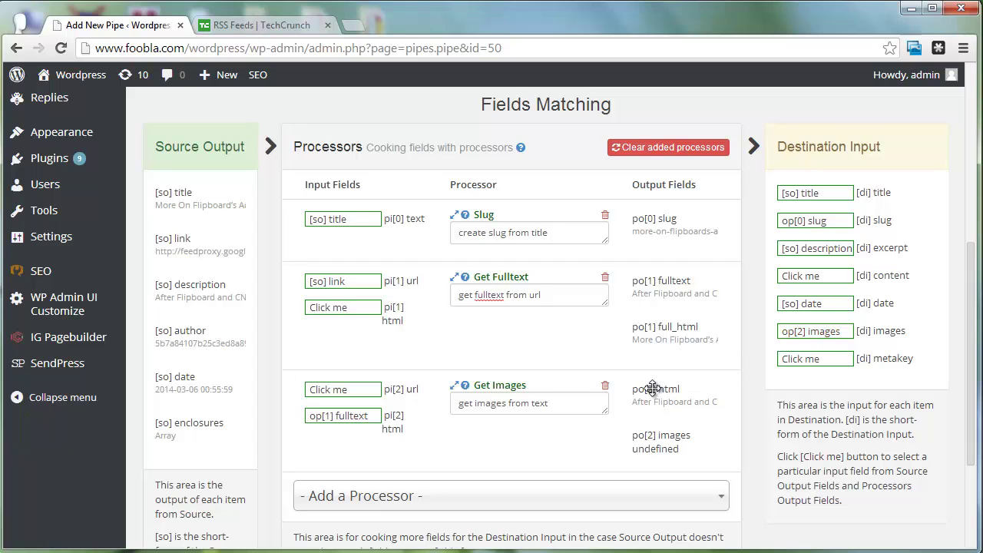
{"action": "left_click_drag", "start_coordinate": [652, 388], "coordinate": [805, 282]}
Step: Save the pipe and run a test of it in Update mode
{"action": "scroll", "coordinate": [742, 334], "scroll_direction": "up", "scroll_amount": 4}
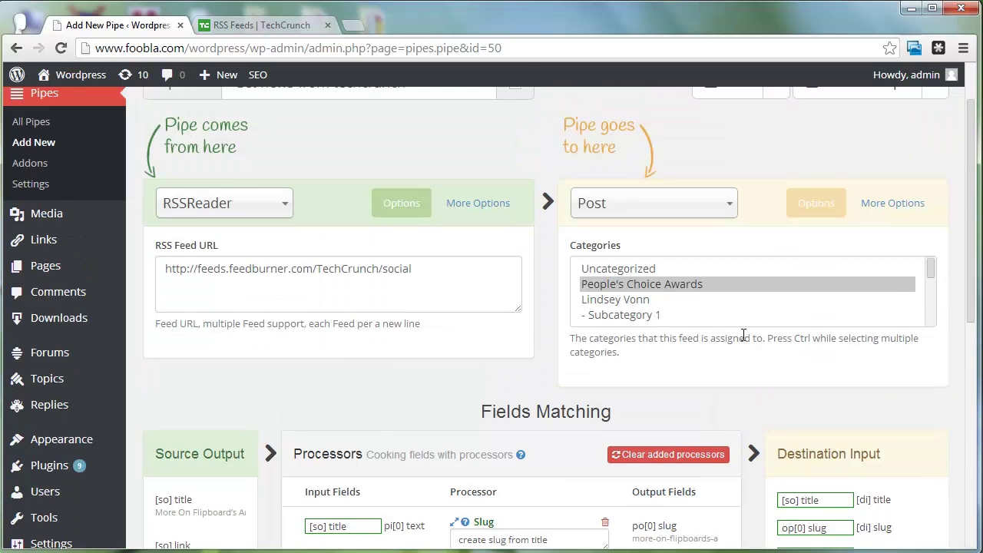
{"action": "scroll", "coordinate": [741, 334], "scroll_direction": "up", "scroll_amount": 1}
{"action": "left_click", "coordinate": [735, 165]}
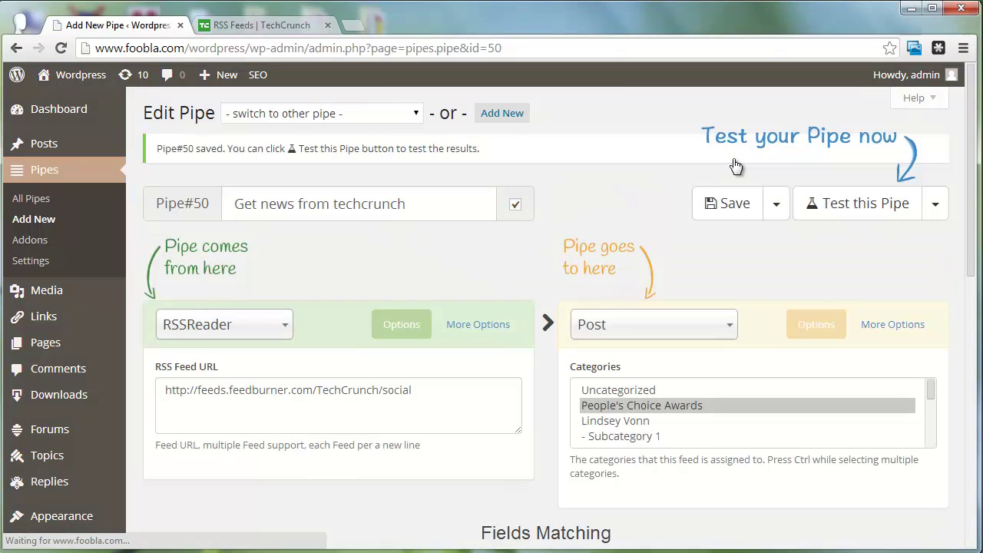
{"action": "left_click", "coordinate": [935, 204]}
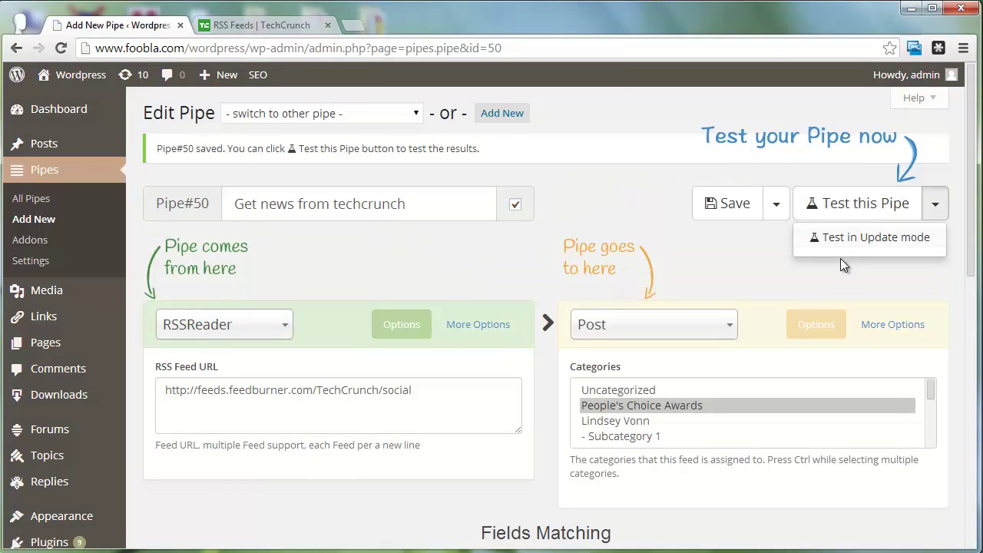
{"action": "left_click", "coordinate": [837, 238]}
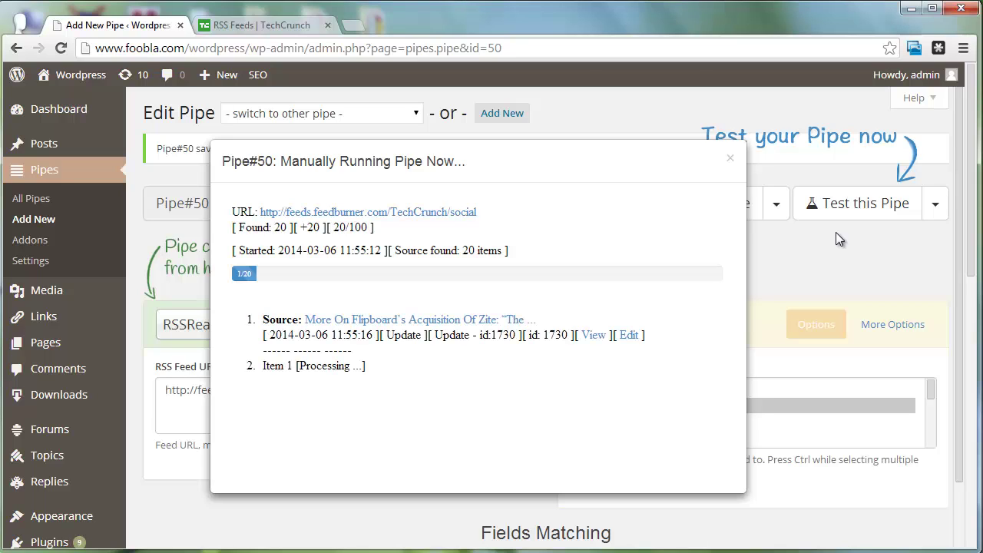
Step: Open the first processed item's source article and its WordPress post in new browser tabs
{"action": "right_click", "coordinate": [500, 321]}
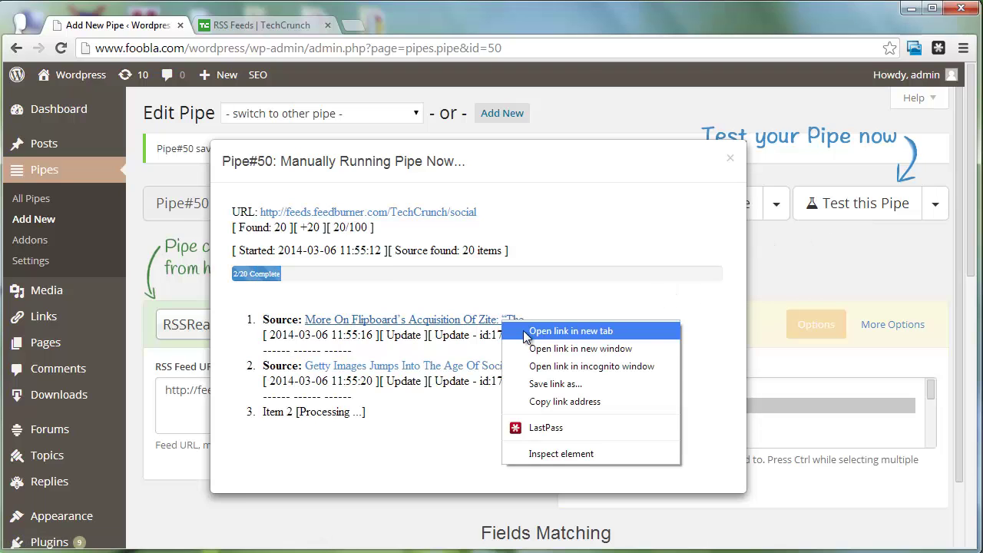
{"action": "left_click", "coordinate": [523, 330]}
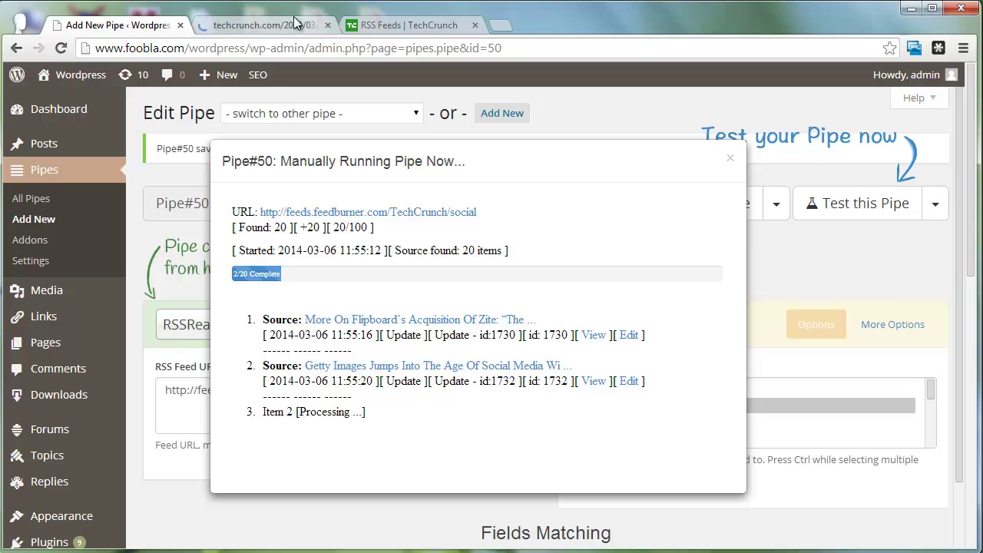
{"action": "right_click", "coordinate": [636, 343]}
{"action": "left_click", "coordinate": [651, 341]}
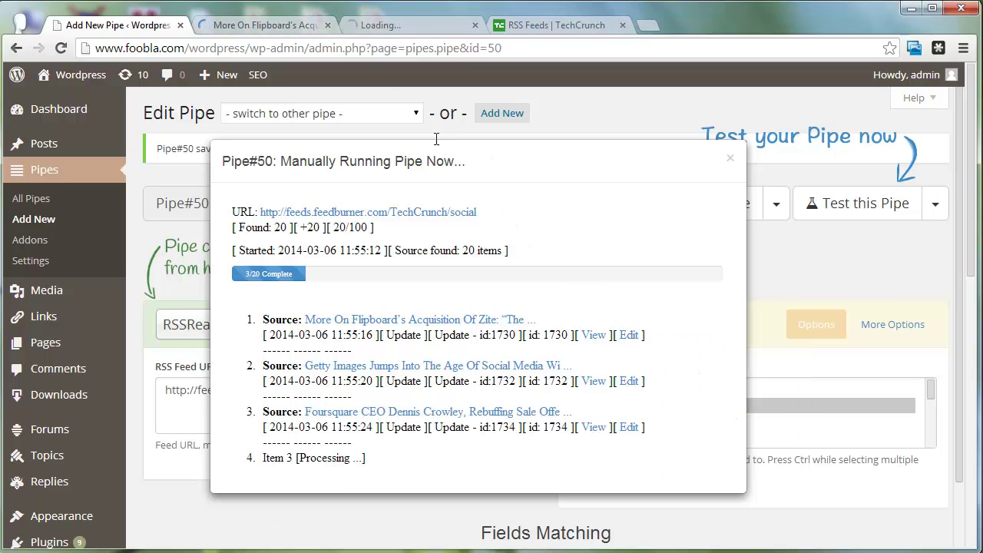
Step: Review the headline, photo and text of the first item's source article on TechCrunch
{"action": "left_click", "coordinate": [287, 26]}
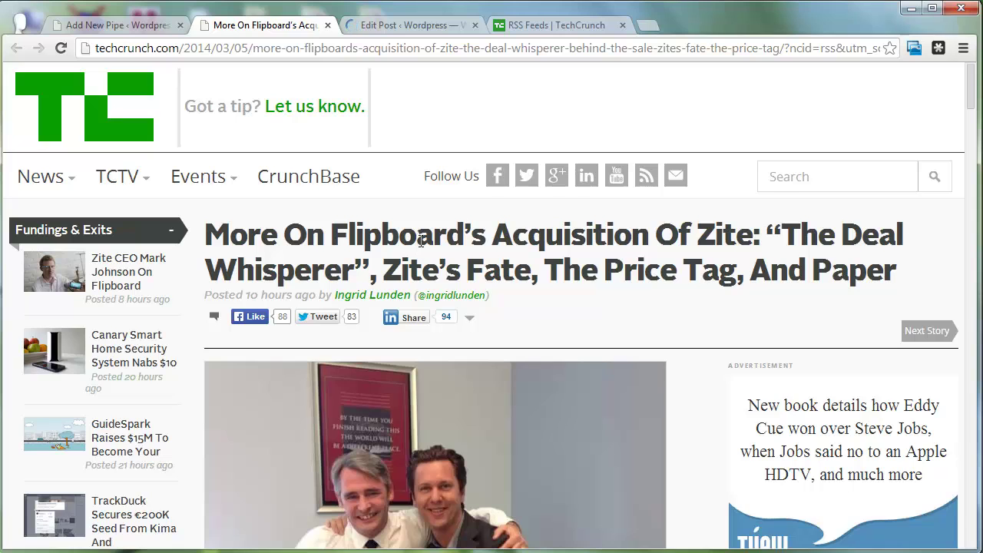
{"action": "scroll", "coordinate": [420, 244], "scroll_direction": "down", "scroll_amount": 3}
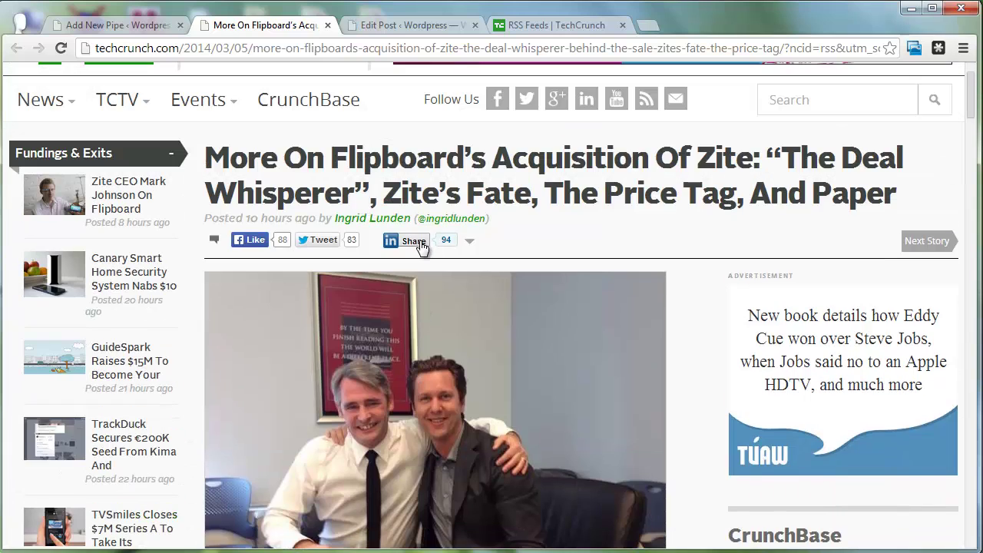
{"action": "scroll", "coordinate": [421, 244], "scroll_direction": "down", "scroll_amount": 8}
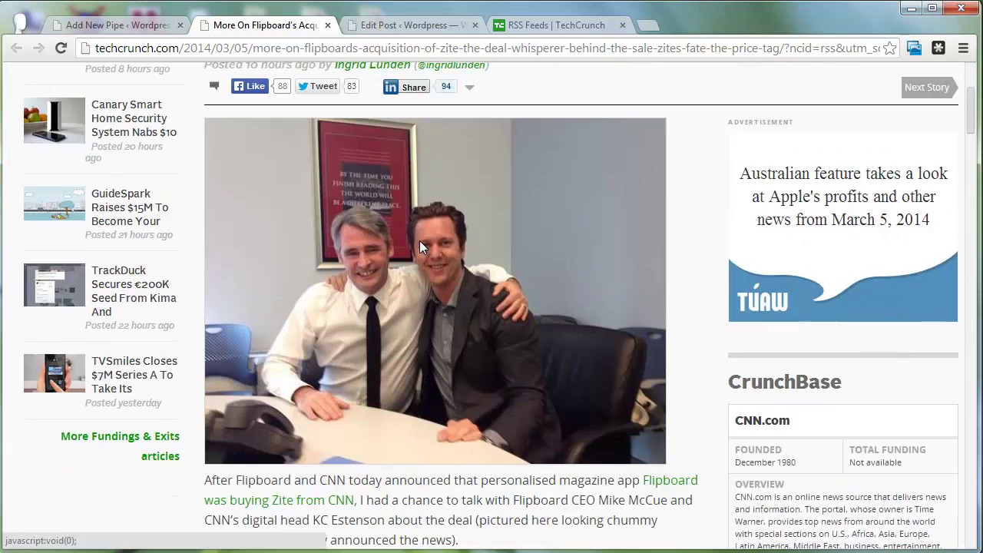
{"action": "scroll", "coordinate": [421, 243], "scroll_direction": "down", "scroll_amount": 3}
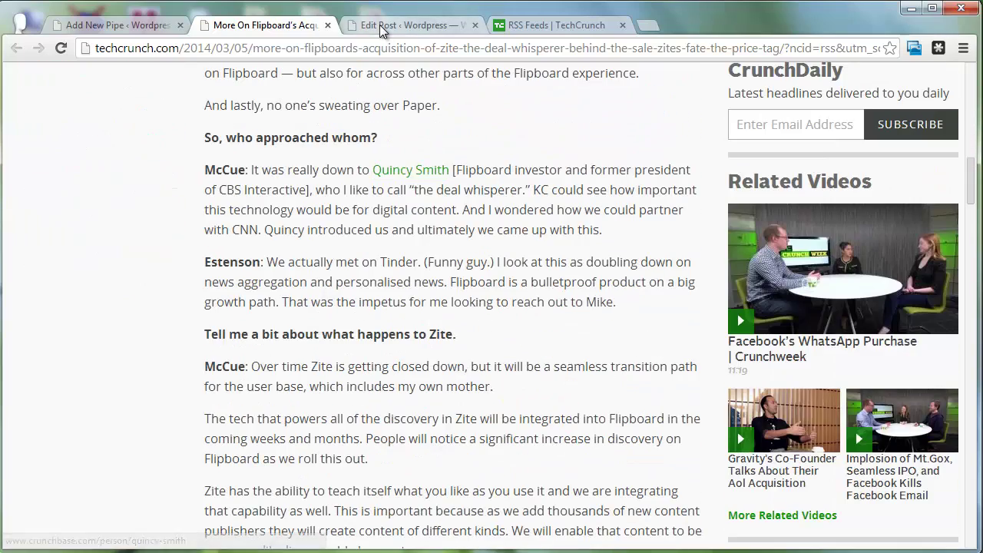
Step: Examine the imported WordPress post's title, full text content and featured image in the post editor
{"action": "left_click", "coordinate": [380, 25]}
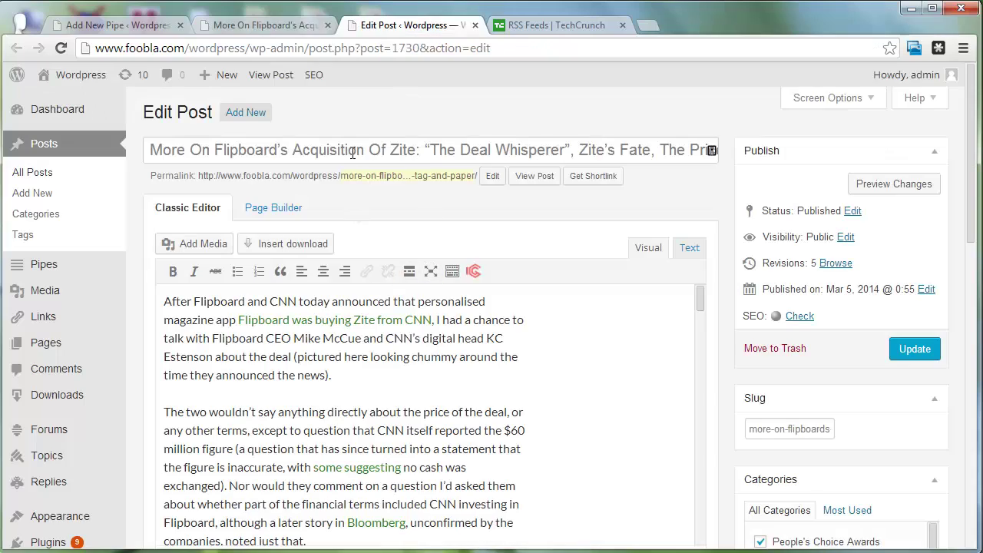
{"action": "left_click_drag", "start_coordinate": [347, 150], "coordinate": [733, 158]}
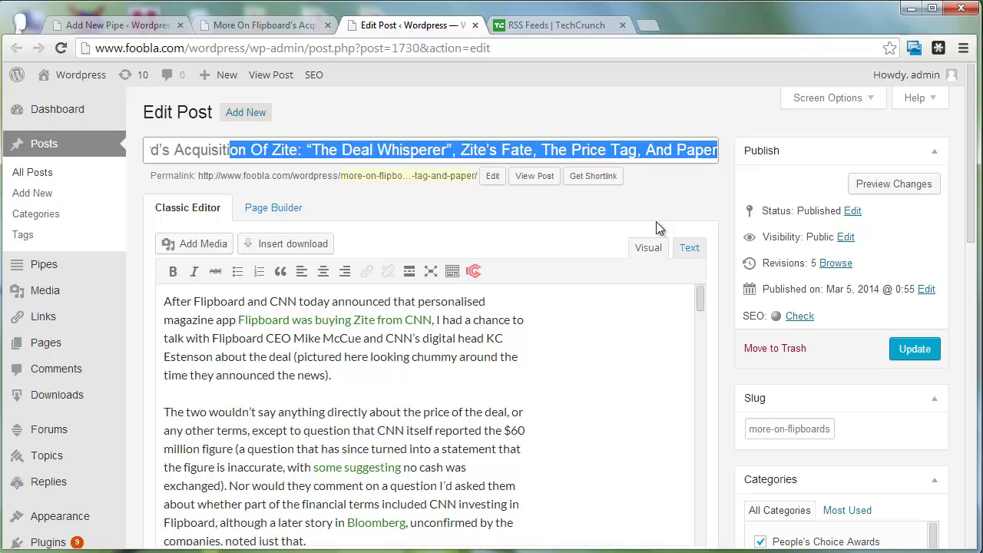
{"action": "scroll", "coordinate": [603, 251], "scroll_direction": "down", "scroll_amount": 5}
{"action": "scroll", "coordinate": [603, 309], "scroll_direction": "down", "scroll_amount": 10}
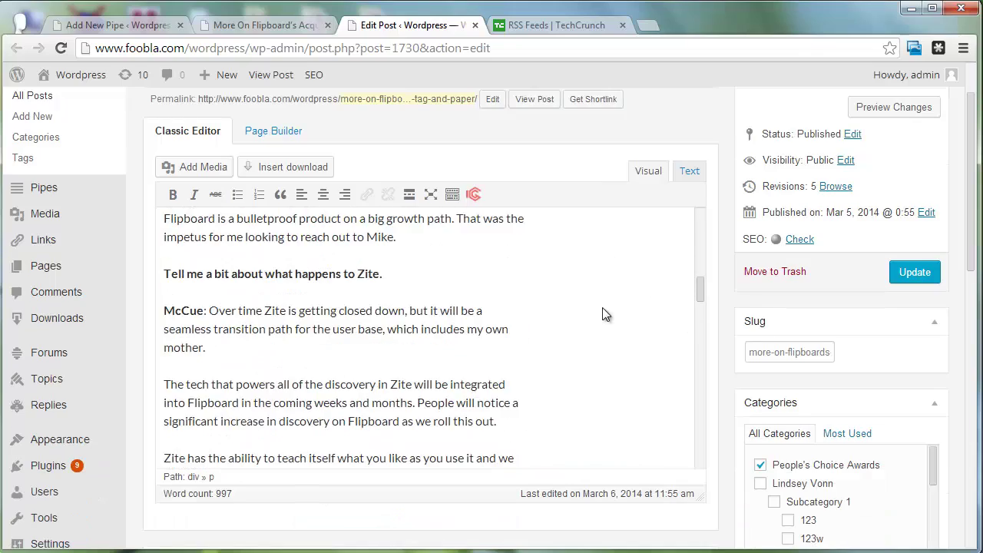
{"action": "scroll", "coordinate": [701, 372], "scroll_direction": "down", "scroll_amount": 10}
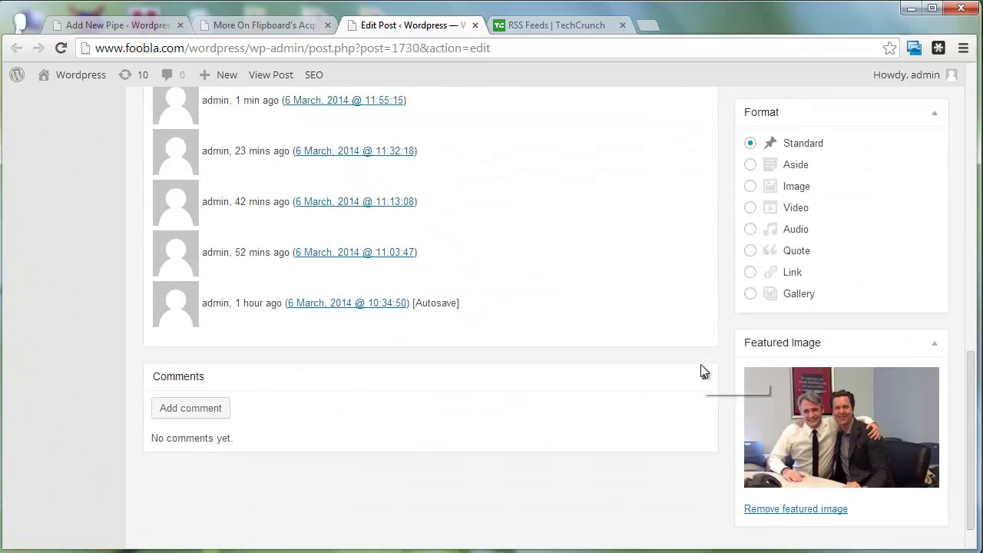
Step: Check the imported post's slug and its published date
{"action": "scroll", "coordinate": [682, 406], "scroll_direction": "up", "scroll_amount": 4}
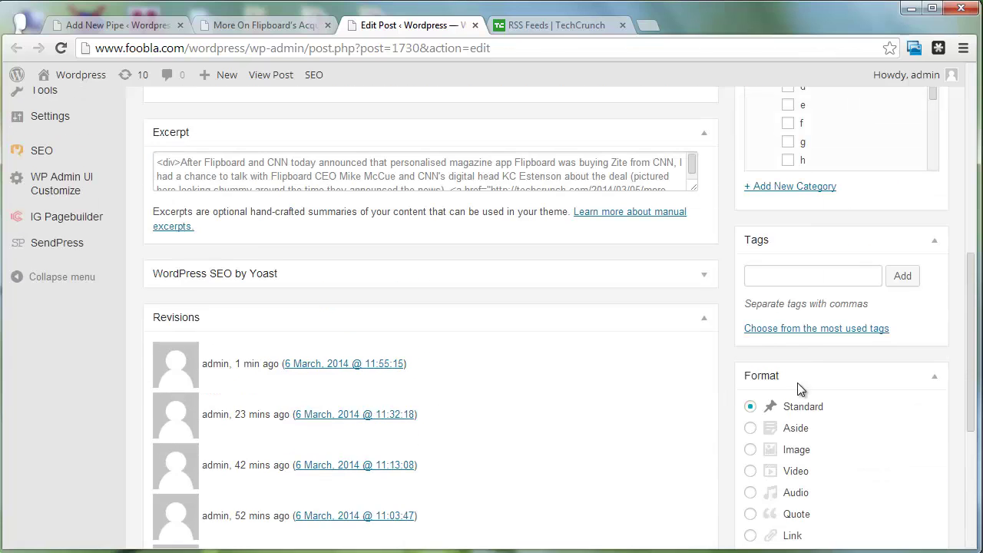
{"action": "scroll", "coordinate": [760, 399], "scroll_direction": "up", "scroll_amount": 1}
{"action": "scroll", "coordinate": [768, 350], "scroll_direction": "up", "scroll_amount": 8}
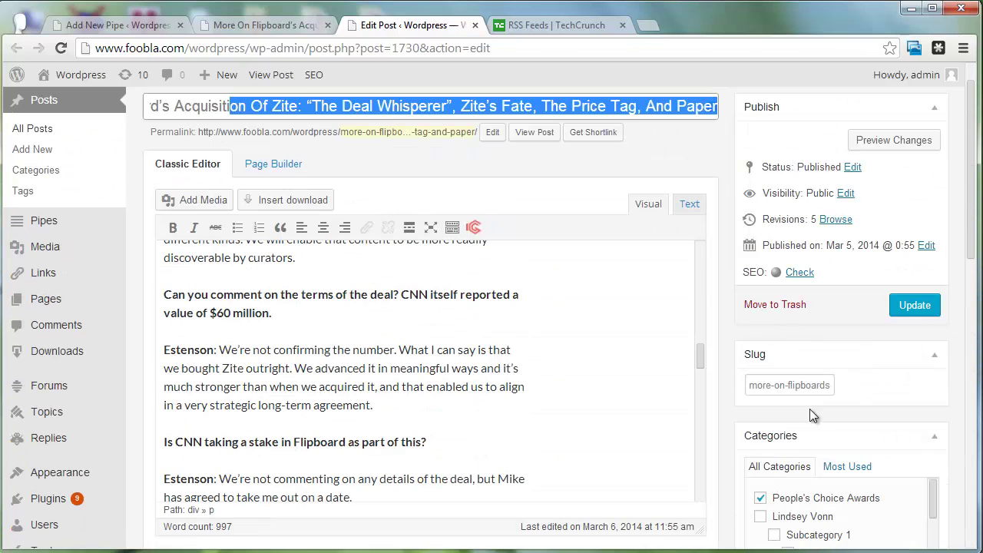
{"action": "left_click_drag", "start_coordinate": [777, 378], "coordinate": [884, 381]}
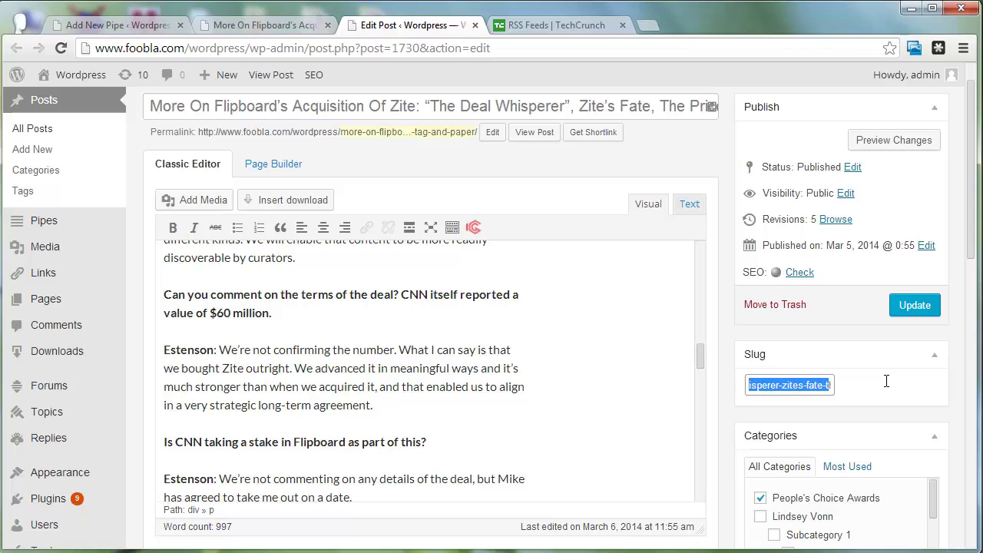
{"action": "left_click", "coordinate": [865, 239]}
{"action": "left_click_drag", "start_coordinate": [826, 245], "coordinate": [886, 240]}
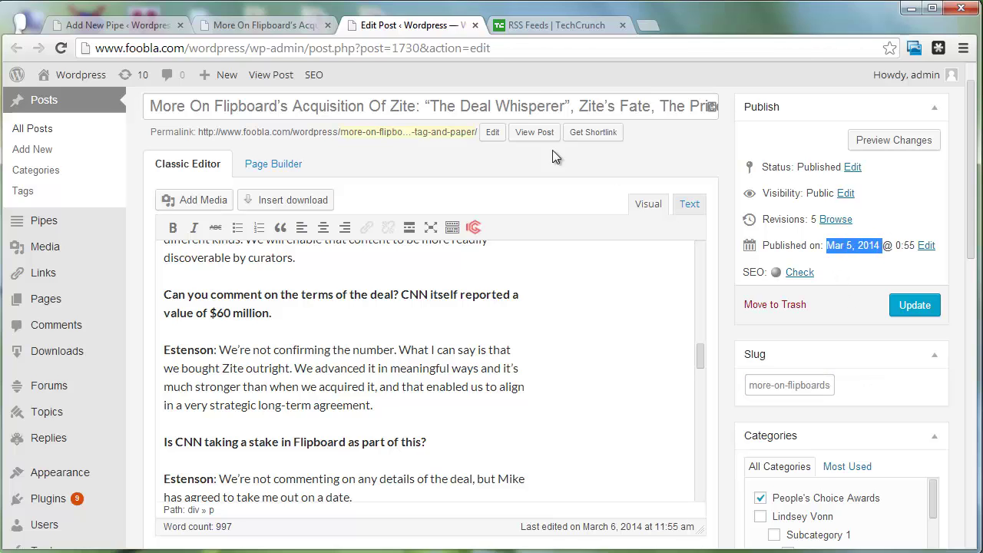
Step: Return to the pipe's edit page and close the manual run window
{"action": "left_click", "coordinate": [121, 26]}
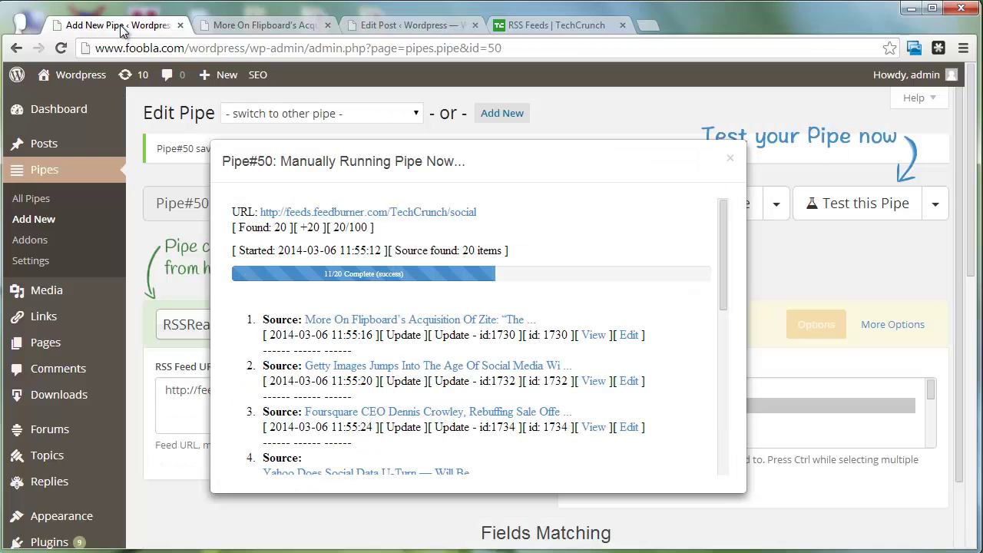
{"action": "left_click", "coordinate": [731, 161]}
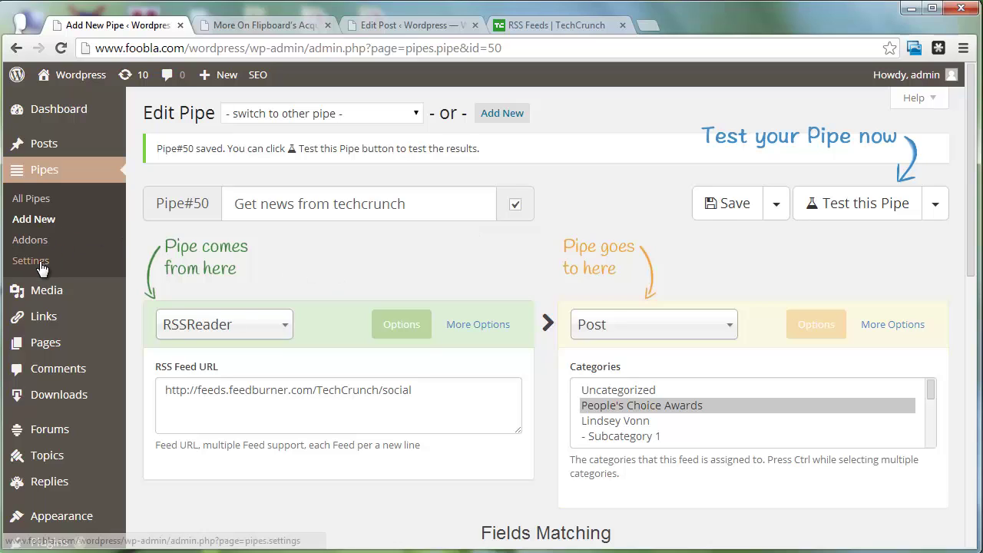
{"action": "left_click", "coordinate": [516, 205]}
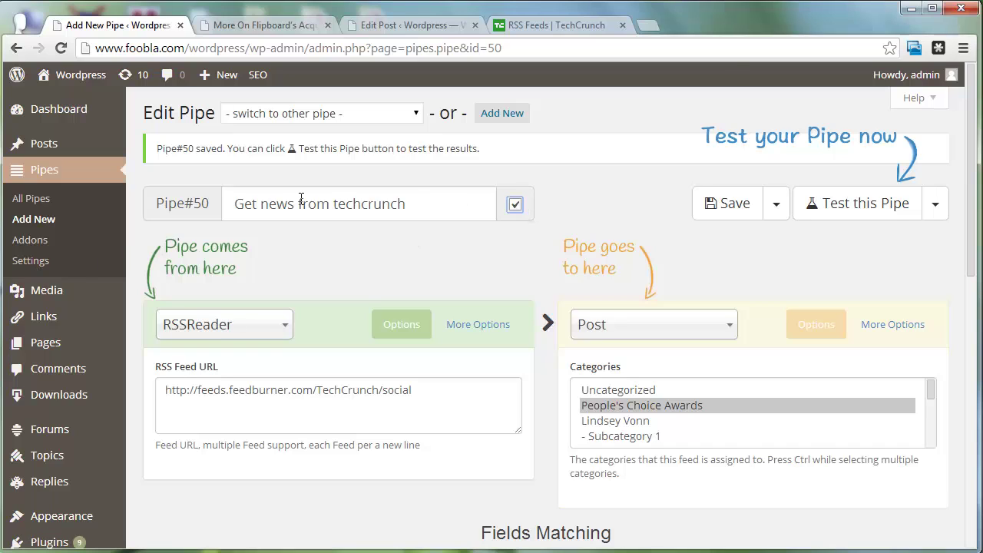
Step: Look through the WP Pipes plugin's Settings, Addons and All Pipes pages
{"action": "left_click", "coordinate": [30, 262]}
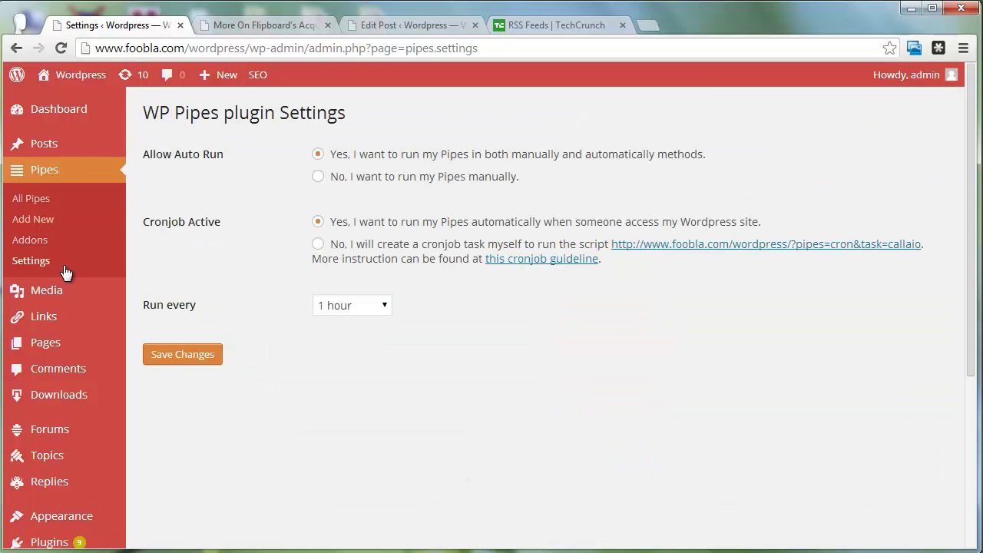
{"action": "left_click", "coordinate": [36, 240]}
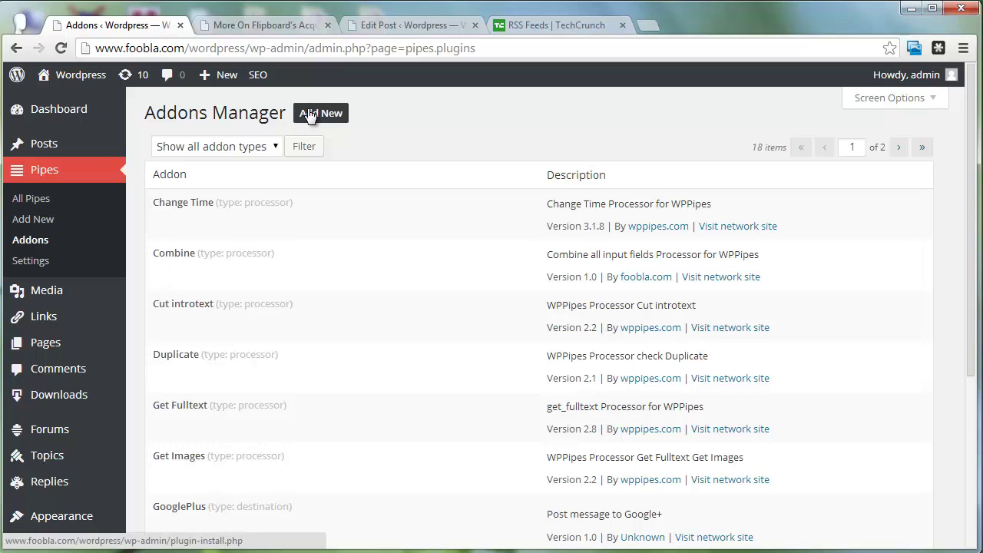
{"action": "left_click", "coordinate": [31, 198]}
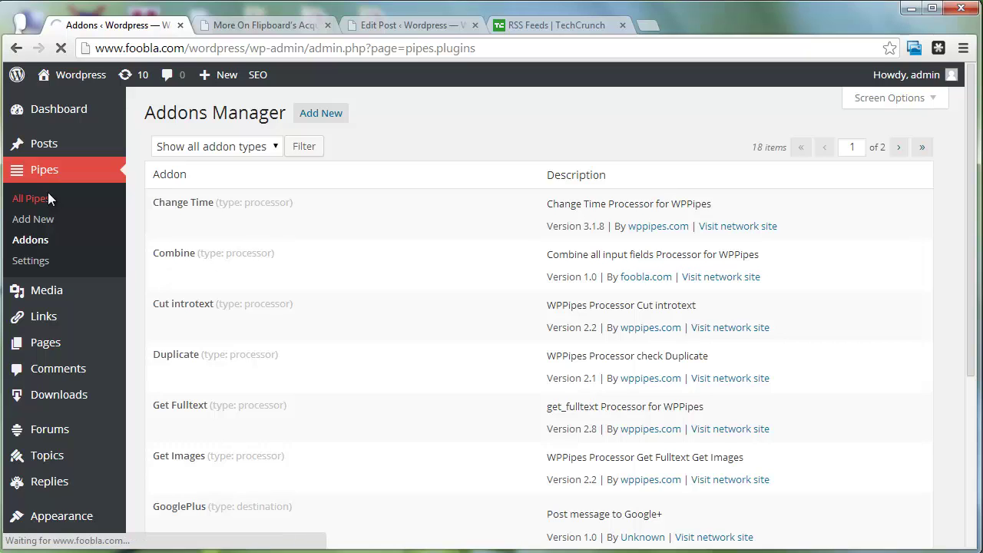